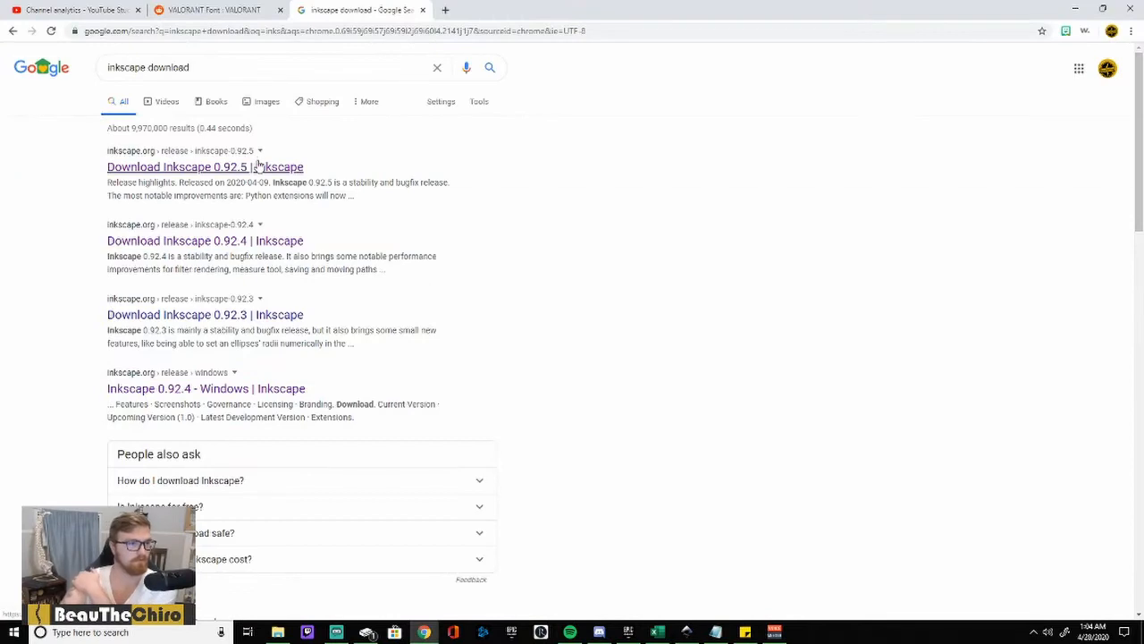
Step: Open the Inkscape 0.92.5 release page from the search results and examine its download options
click(259, 170)
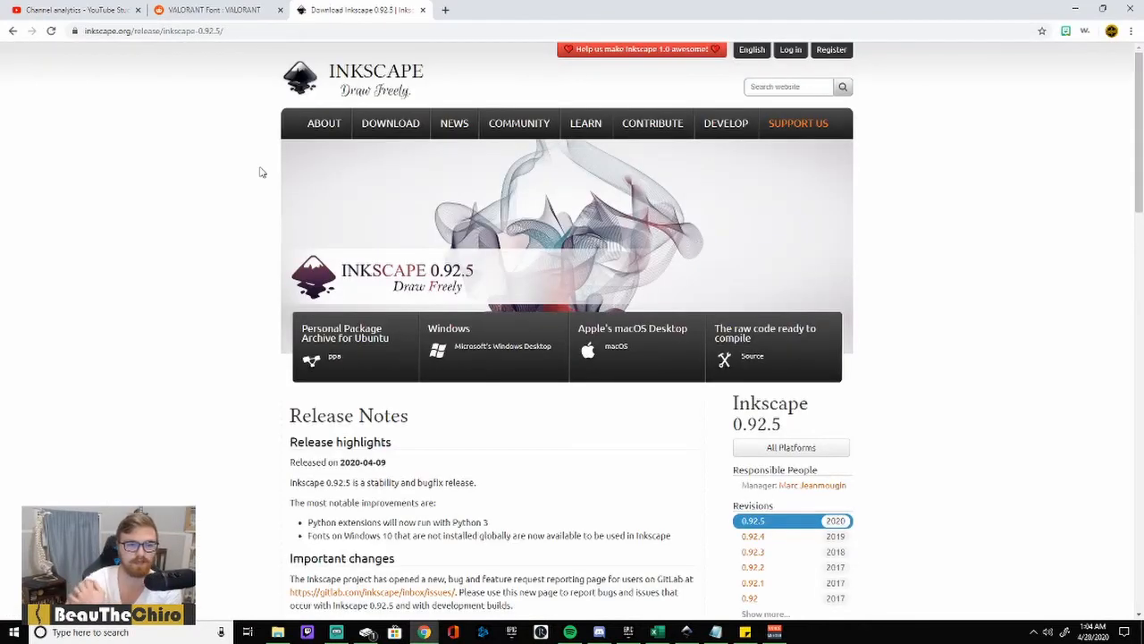
mouse_move(405, 134)
mouse_move(348, 124)
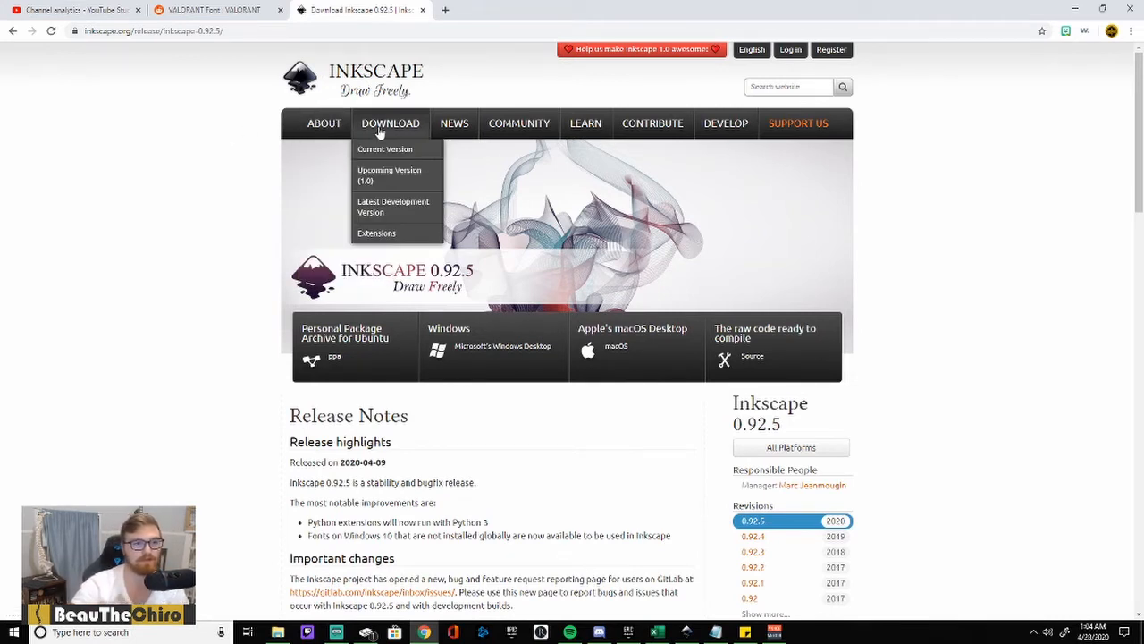
click(402, 152)
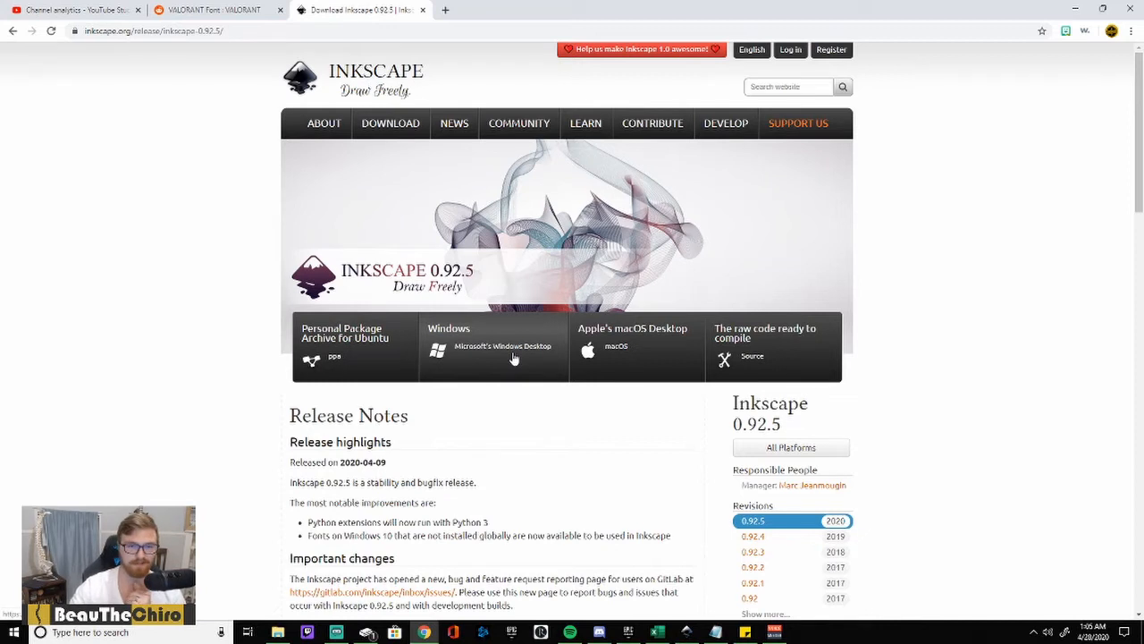
Step: Examine the VALORANT Font post on Reddit and find the font's download link in the comments
click(258, 13)
click(179, 170)
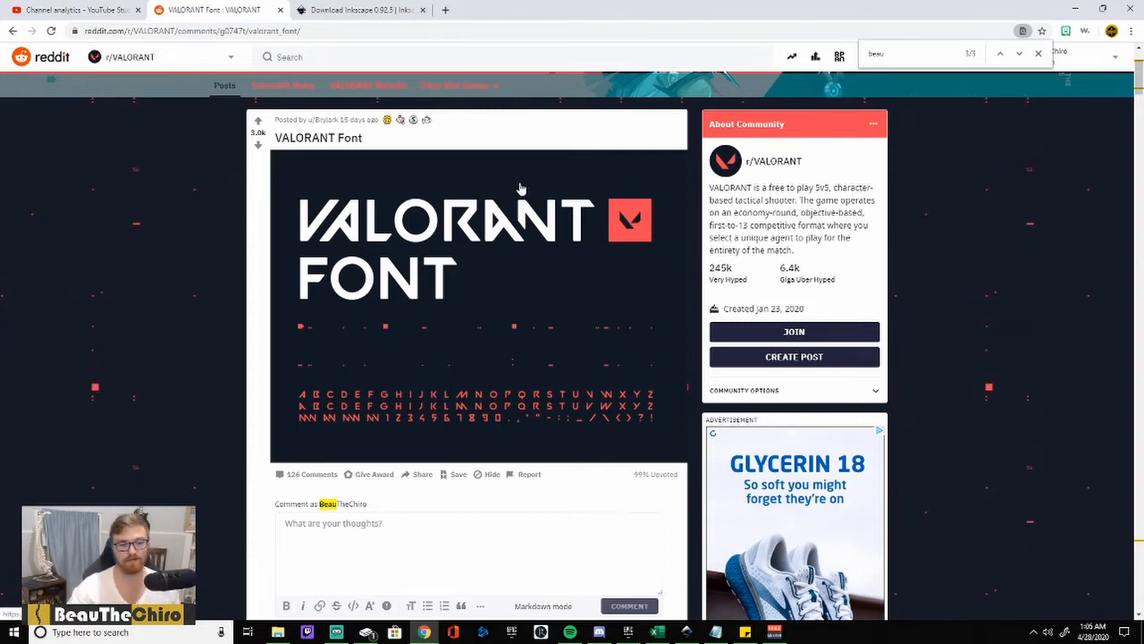
scroll(529, 212, down, 3)
scroll(398, 224, up, 5)
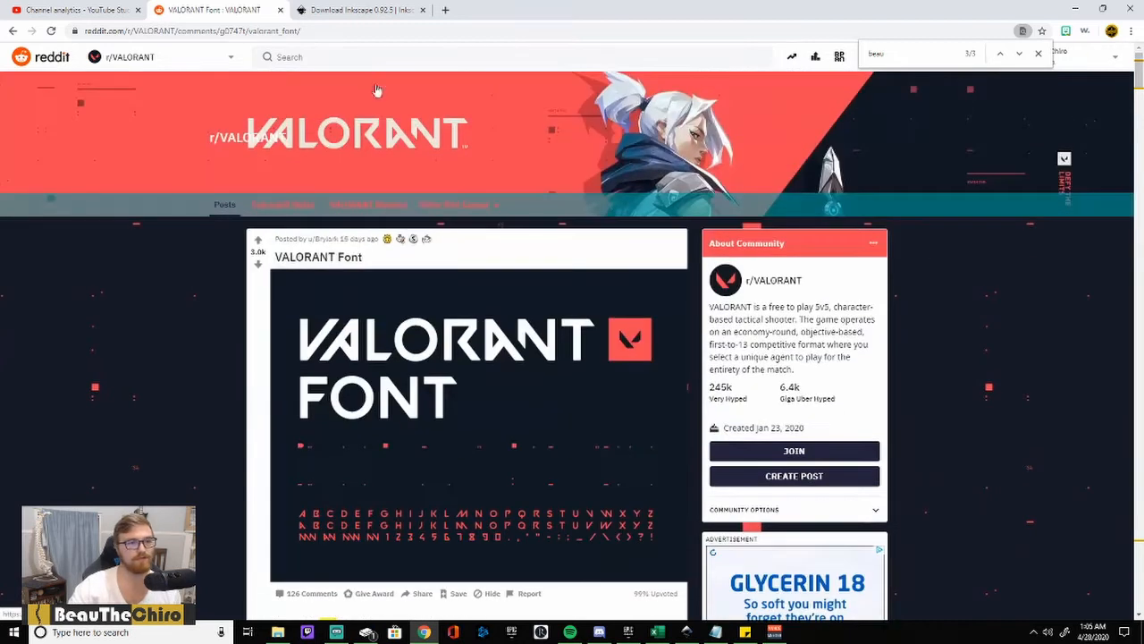
scroll(394, 268, down, 6)
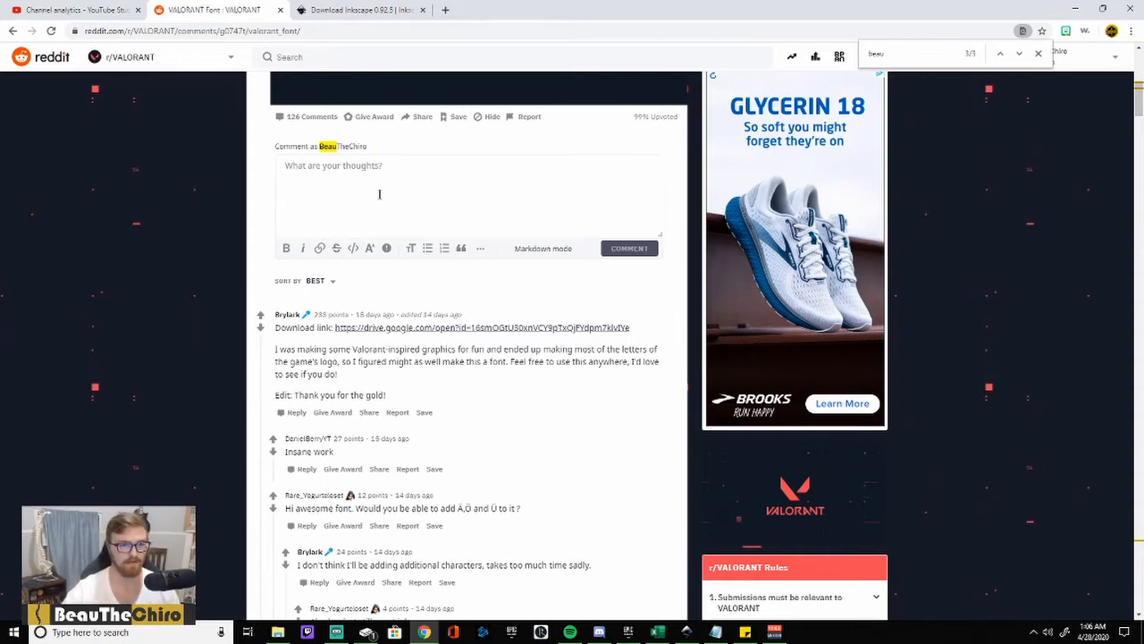
Step: Search Google Images for "viper png" in a new browser tab
click(445, 10)
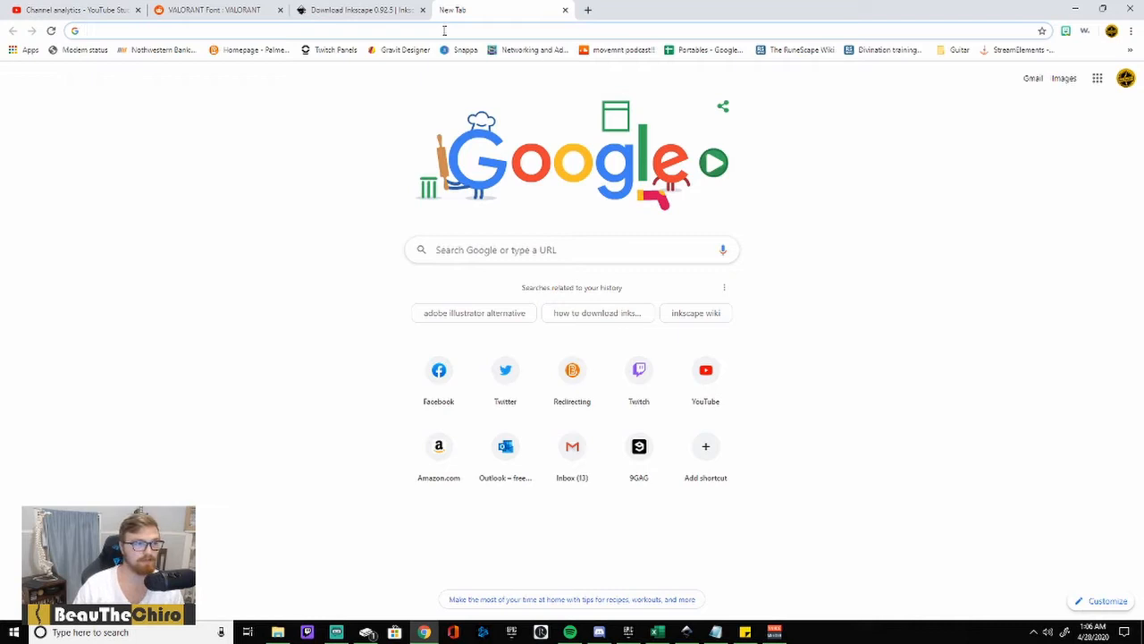
click(541, 254)
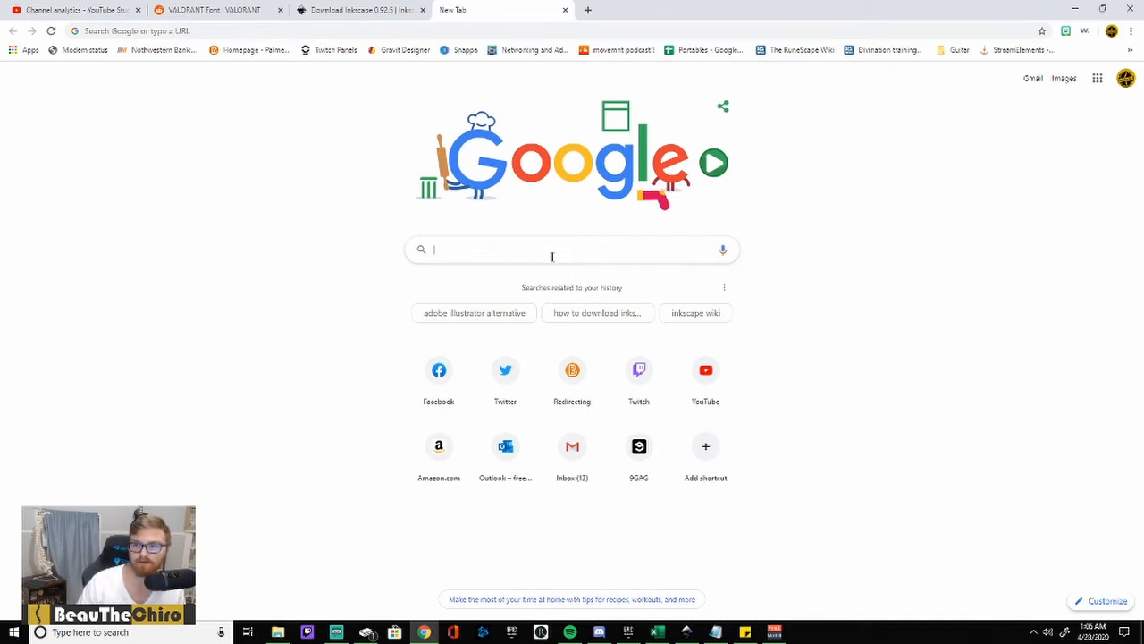
text(viper)
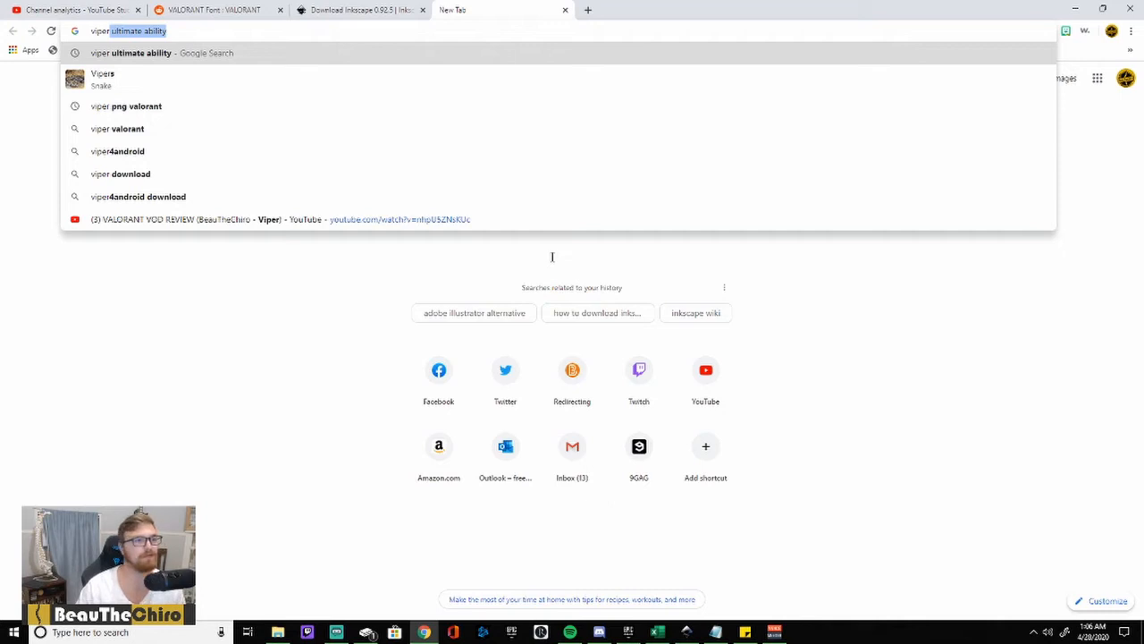
text( png)
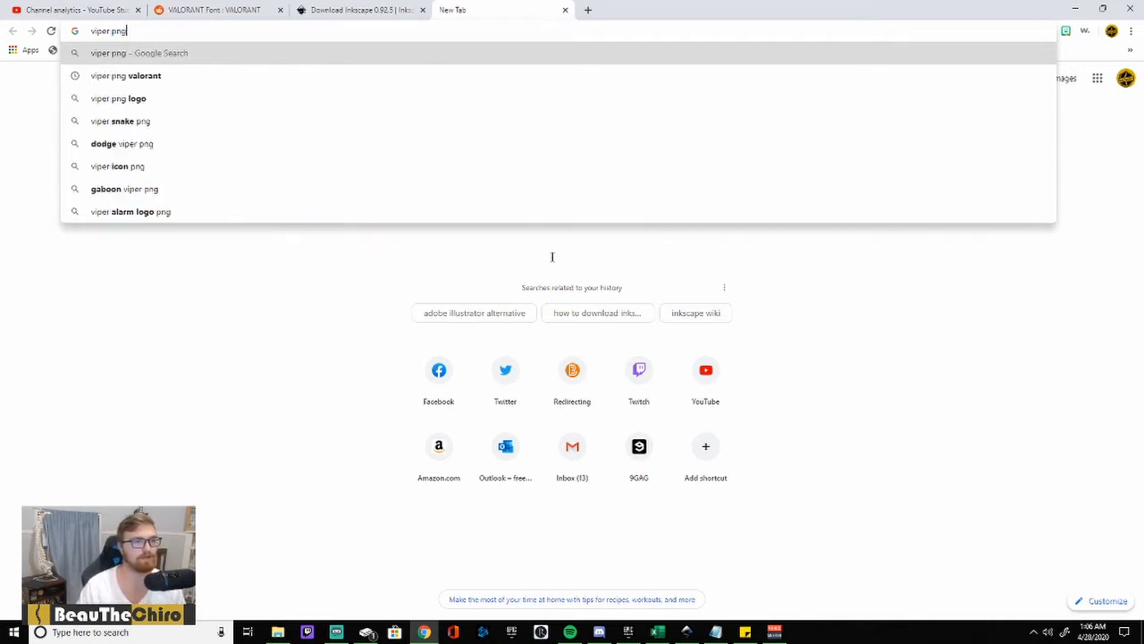
key(Return)
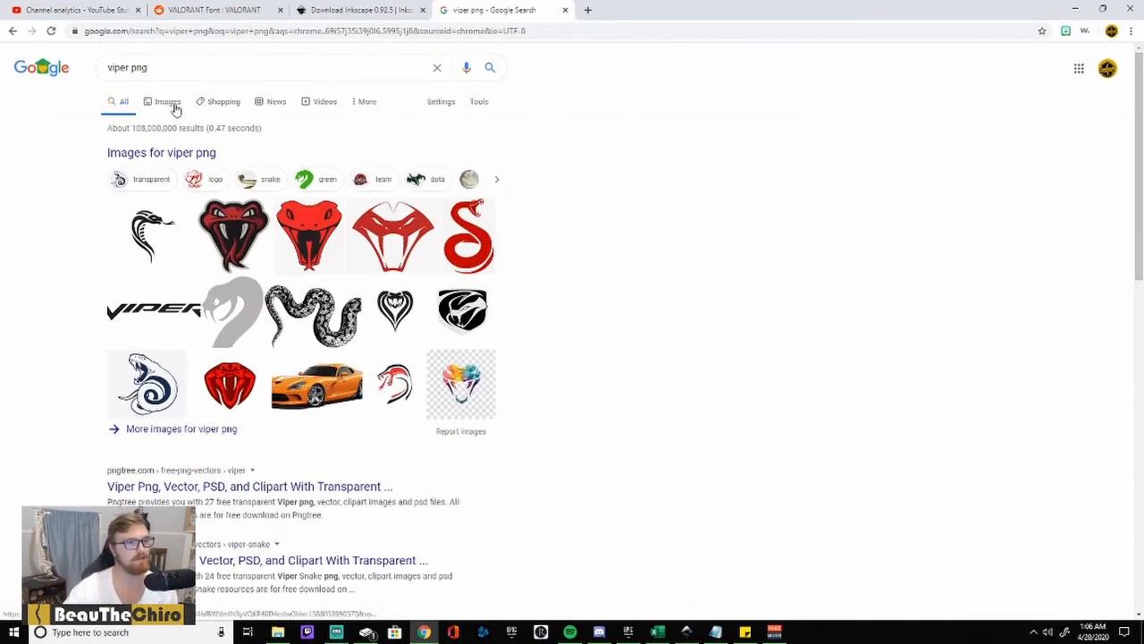
click(171, 105)
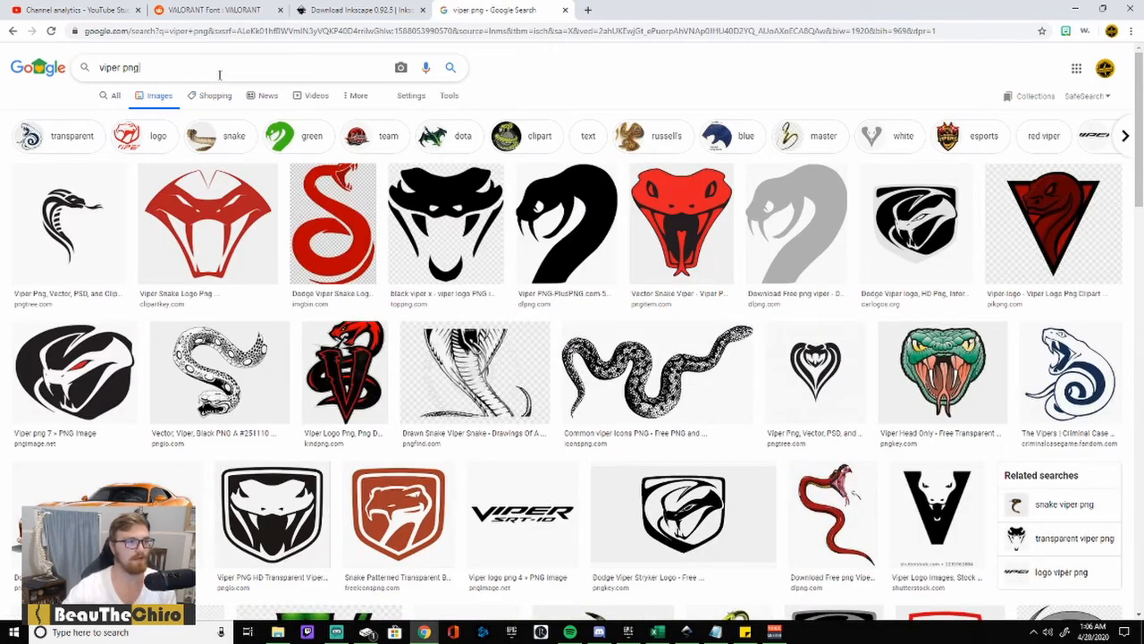
Step: Refine the image search to "viper valorant png" and open the first Viper image from the Valorant Wiki
click(219, 72)
key(BackSpace)
key(BackSpace)
key(BackSpace)
text(valorant)
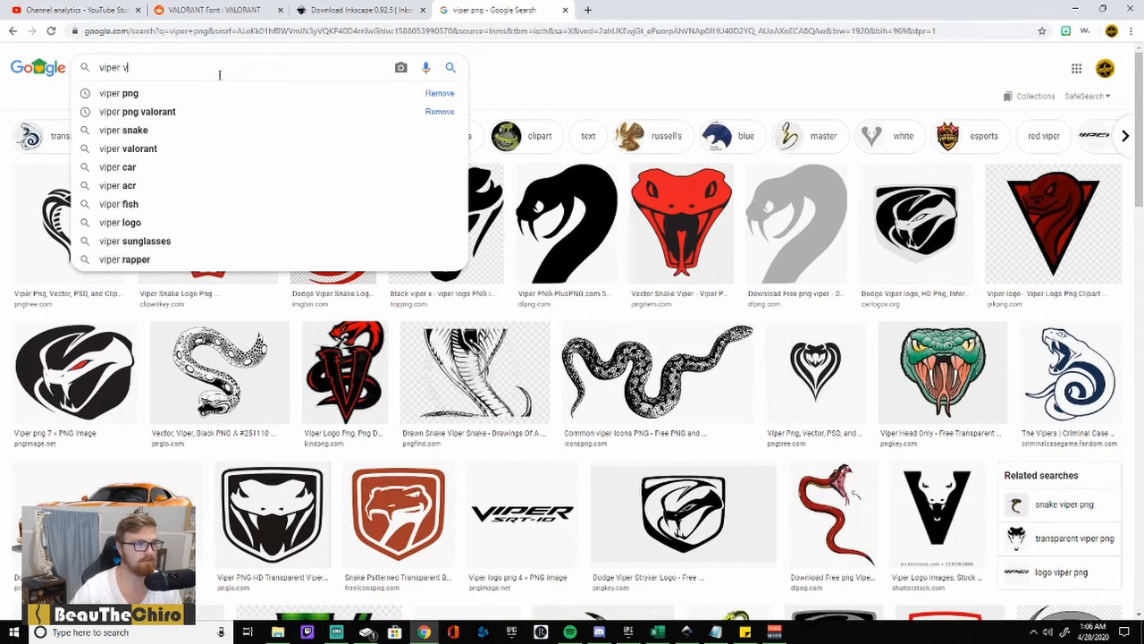
text( png)
key(Return)
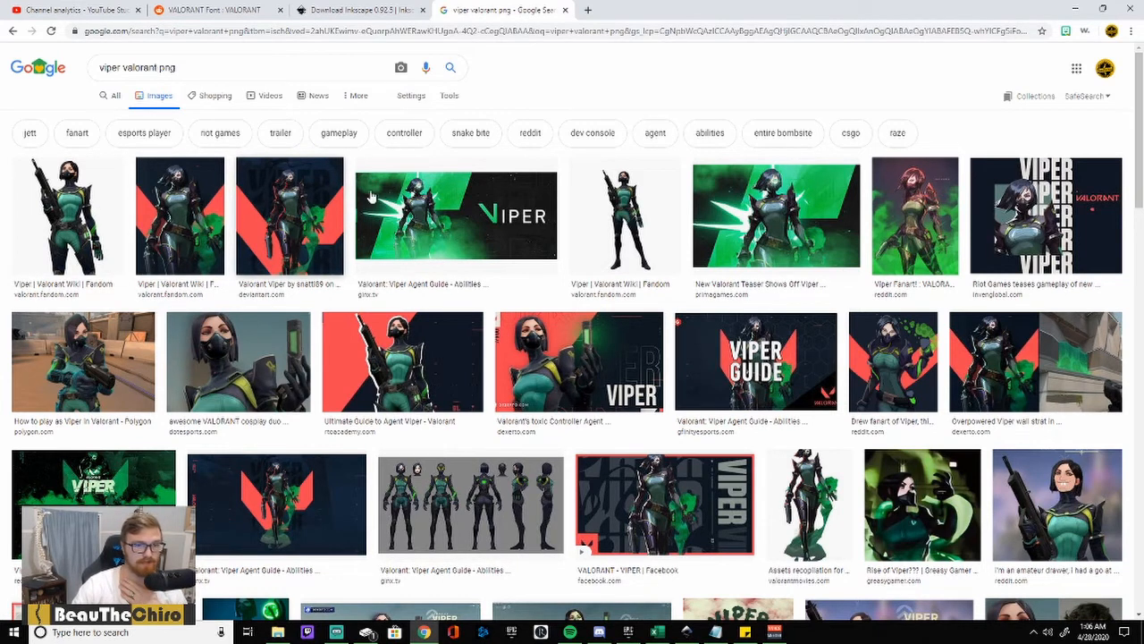
click(75, 219)
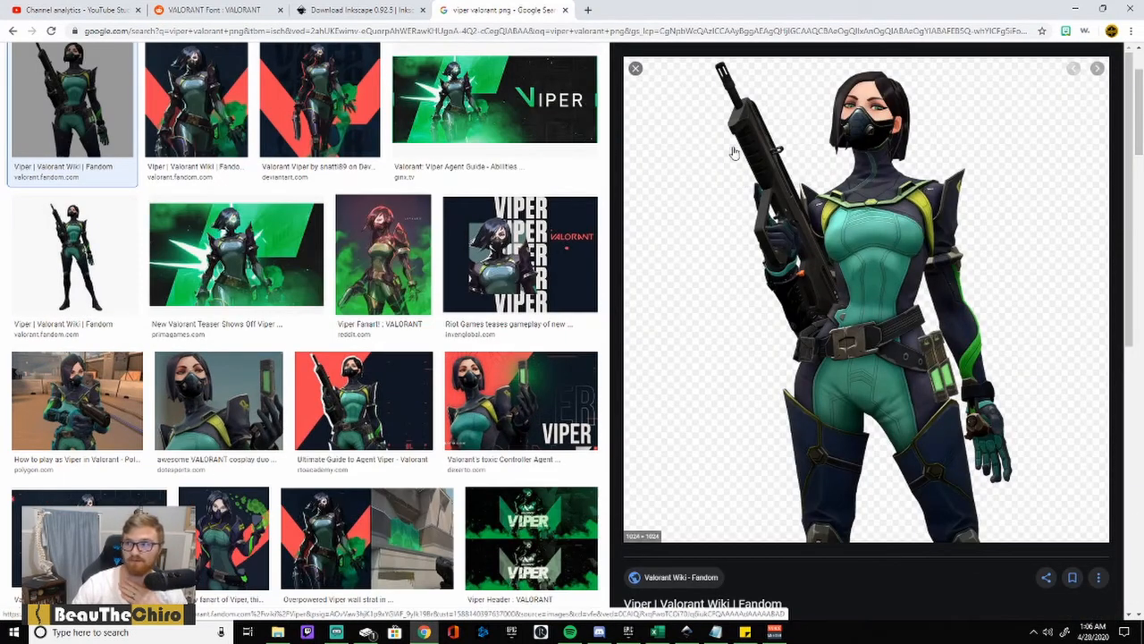
right_click(776, 201)
click(831, 254)
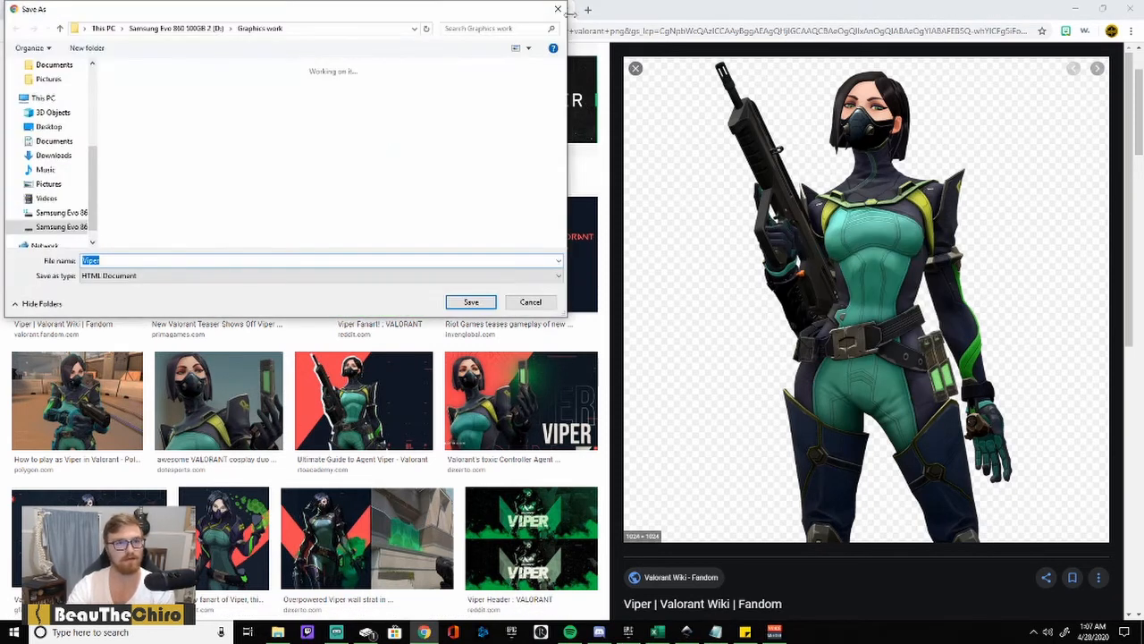
click(559, 10)
Step: Save the previewed Viper image as the PNG file Viper_(Half) in the Graphics work folder
right_click(761, 170)
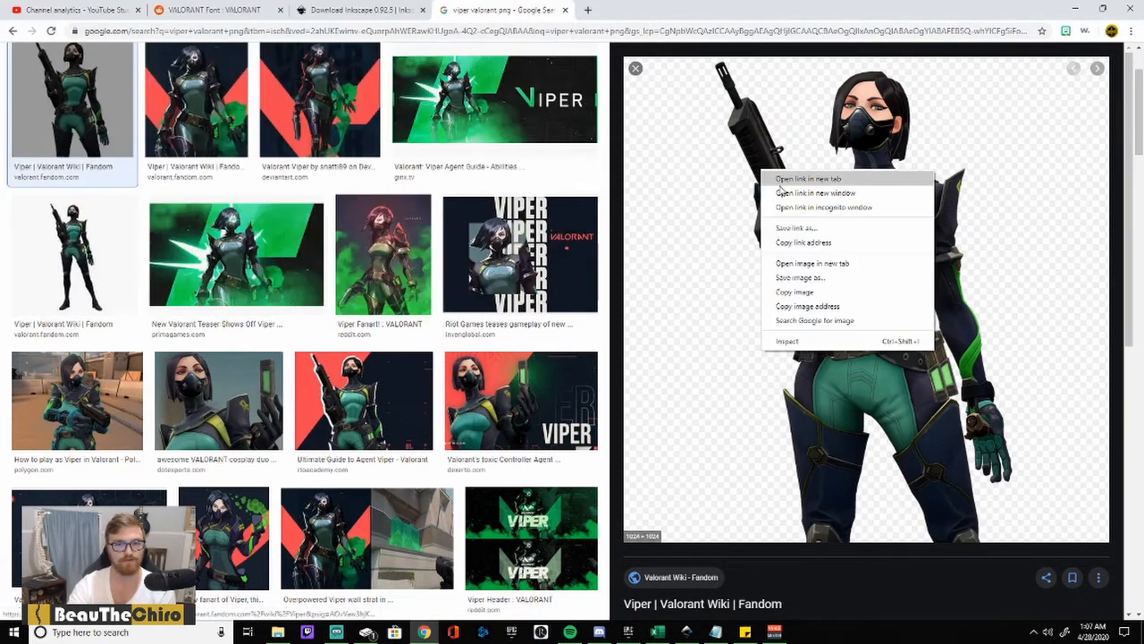
click(836, 278)
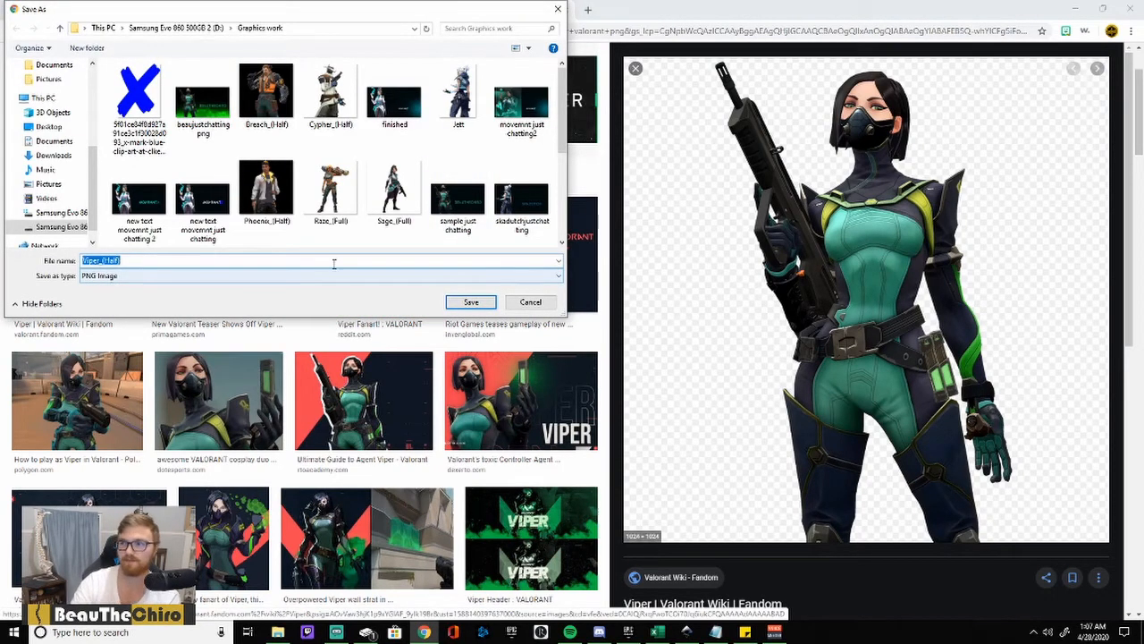
click(471, 303)
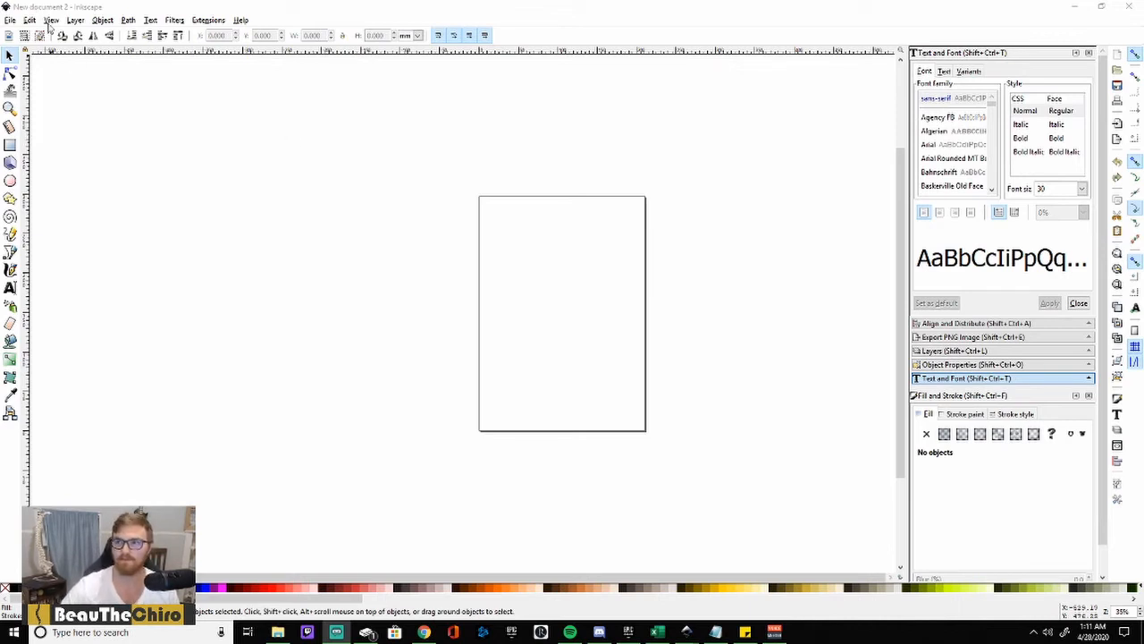
Step: In Inkscape, open the document properties and change the custom page size units to px
click(10, 22)
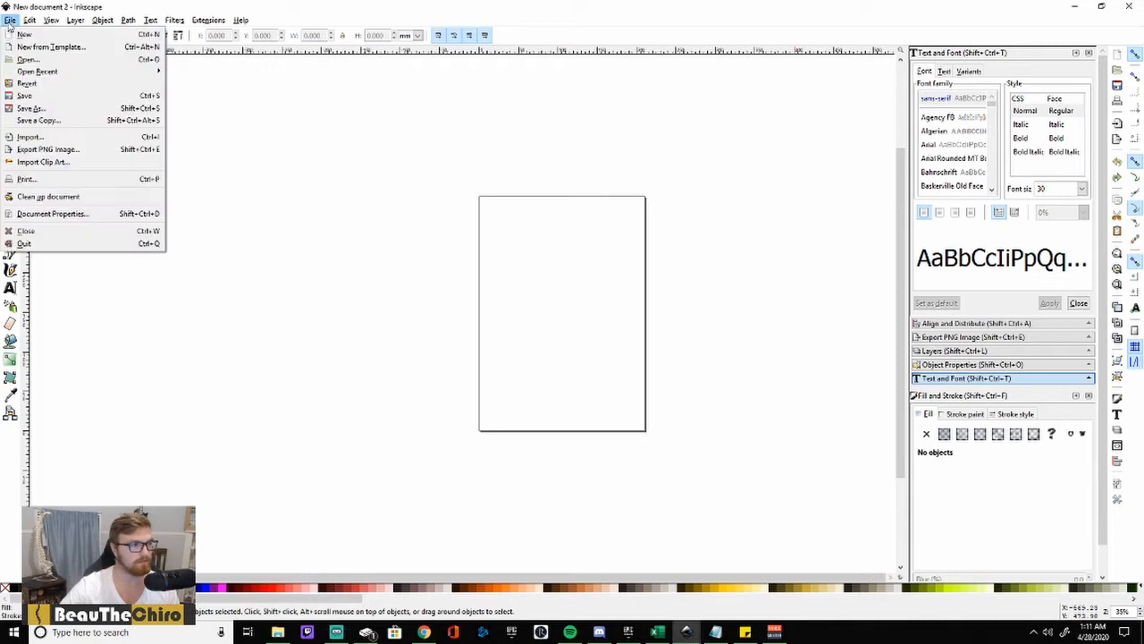
click(118, 220)
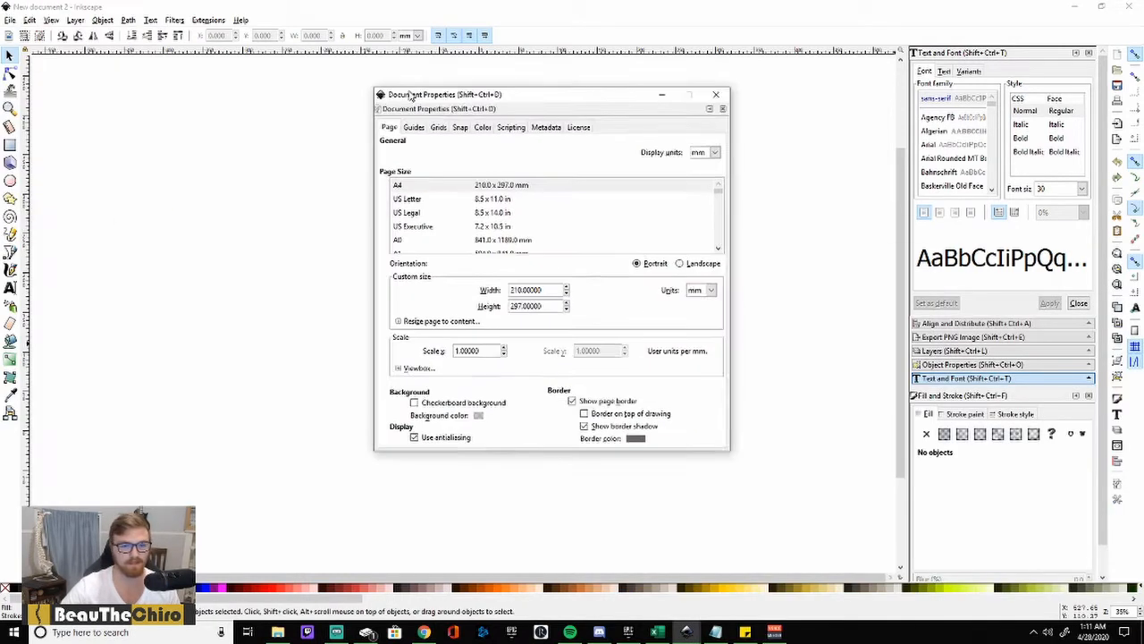
drag(560, 287, 485, 301)
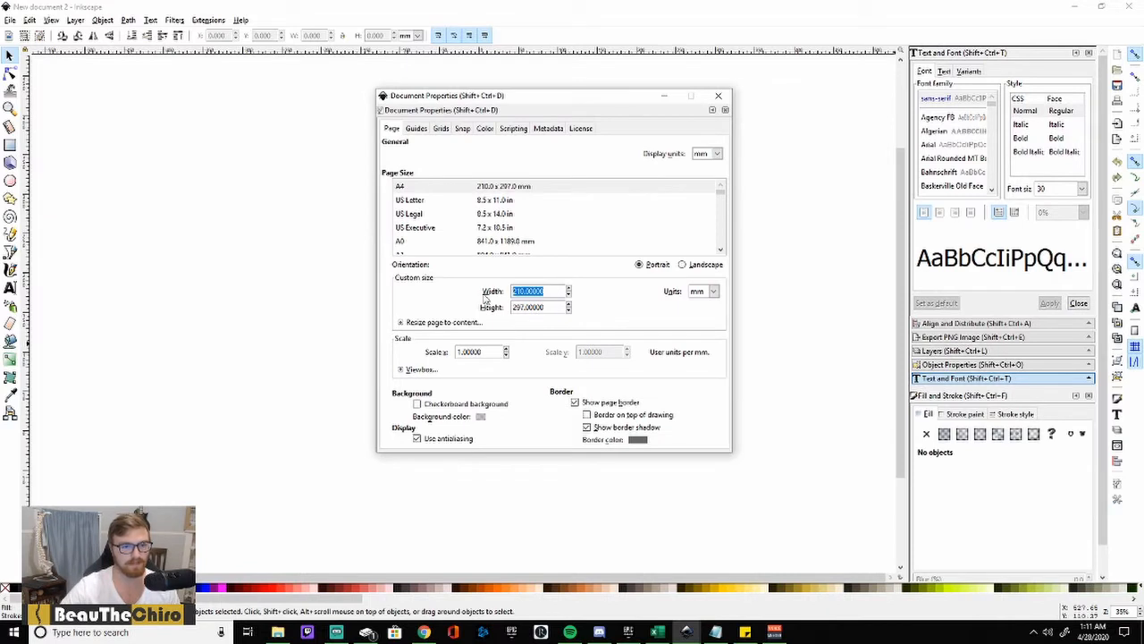
text(1)
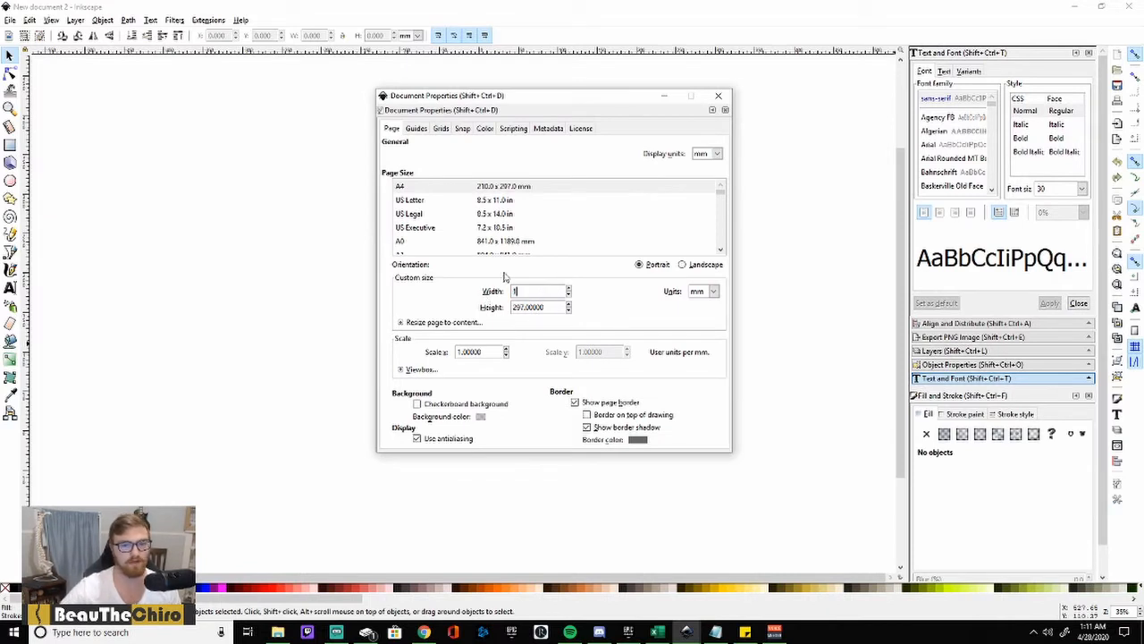
click(712, 295)
click(693, 294)
click(676, 376)
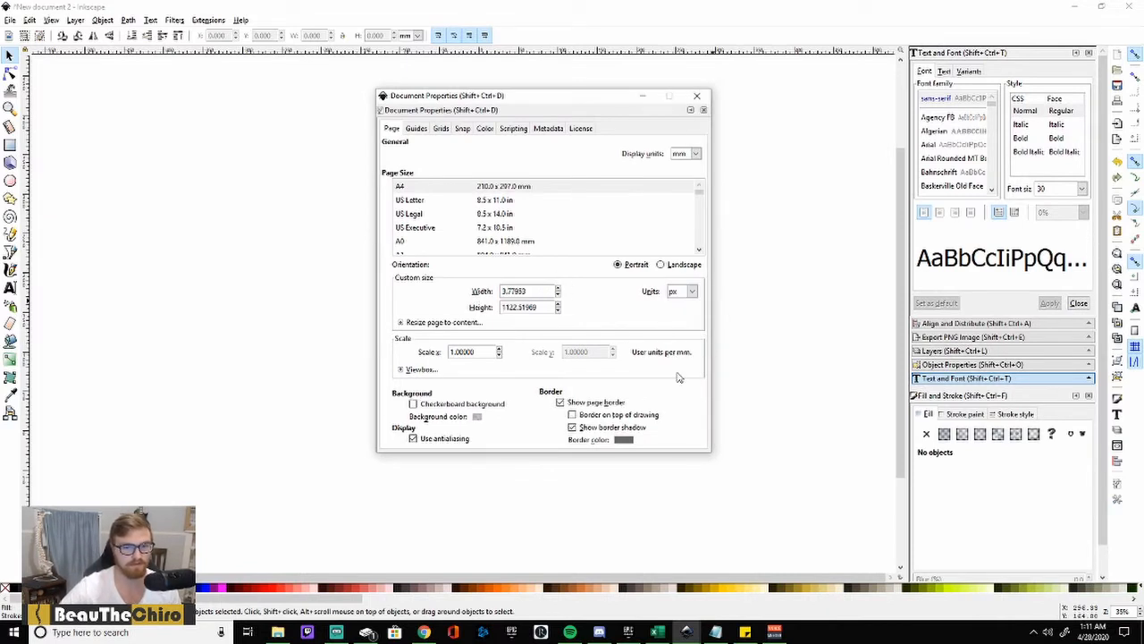
Step: Set the custom page size to 1920 px wide and 1080 px high, and close the document properties
key(shift+Tab)
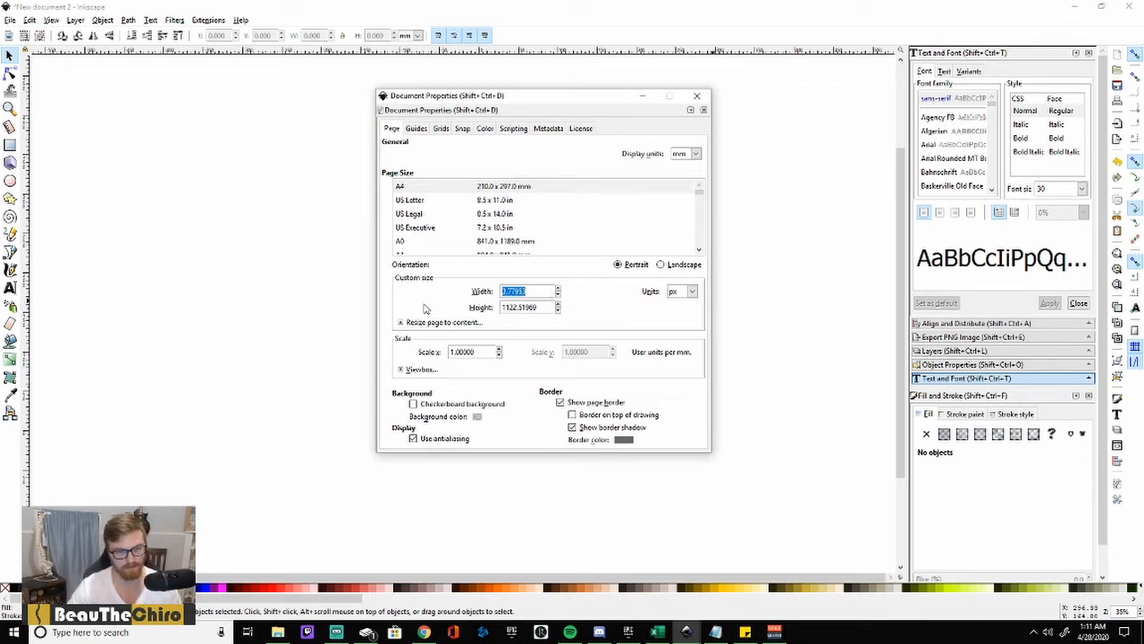
text(1920)
key(Tab)
text(108)
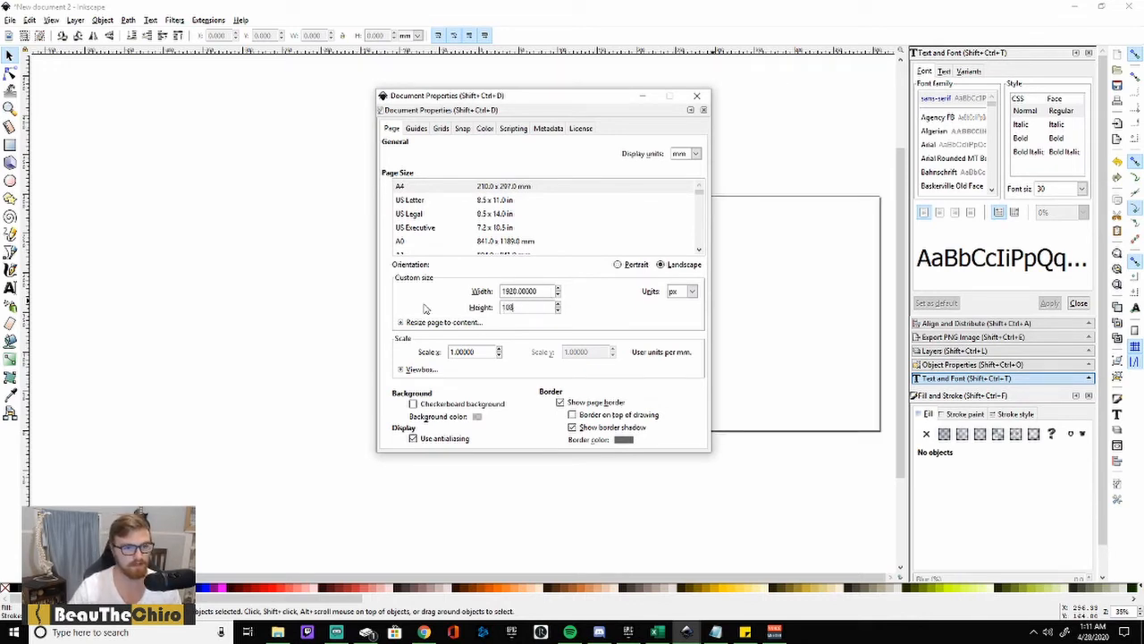
text(0)
key(Return)
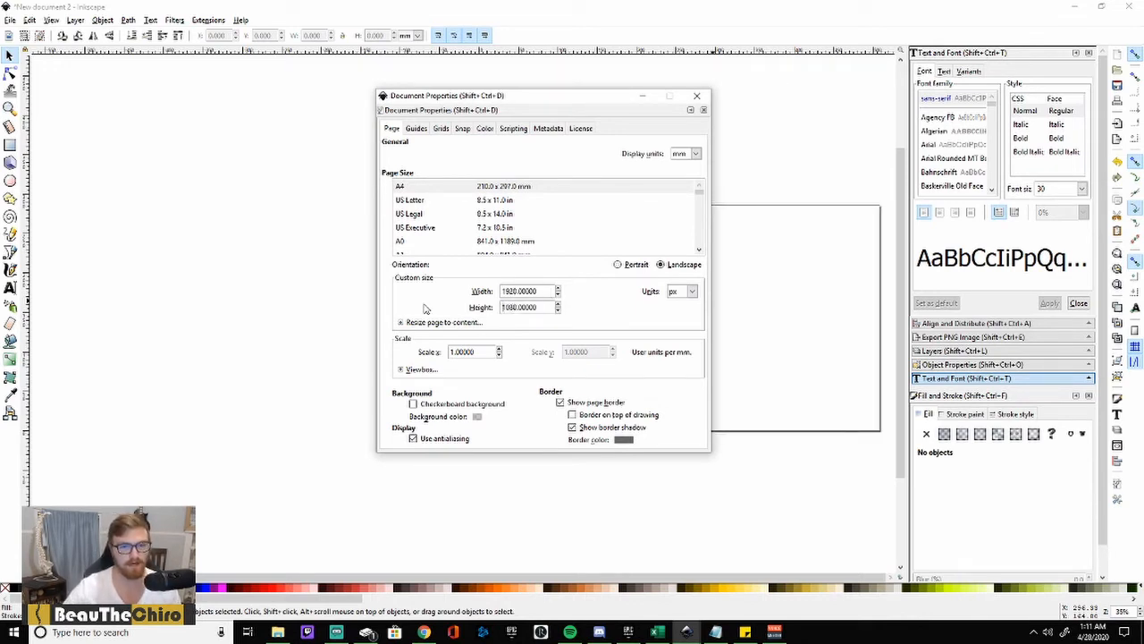
click(697, 95)
drag(479, 210, 882, 435)
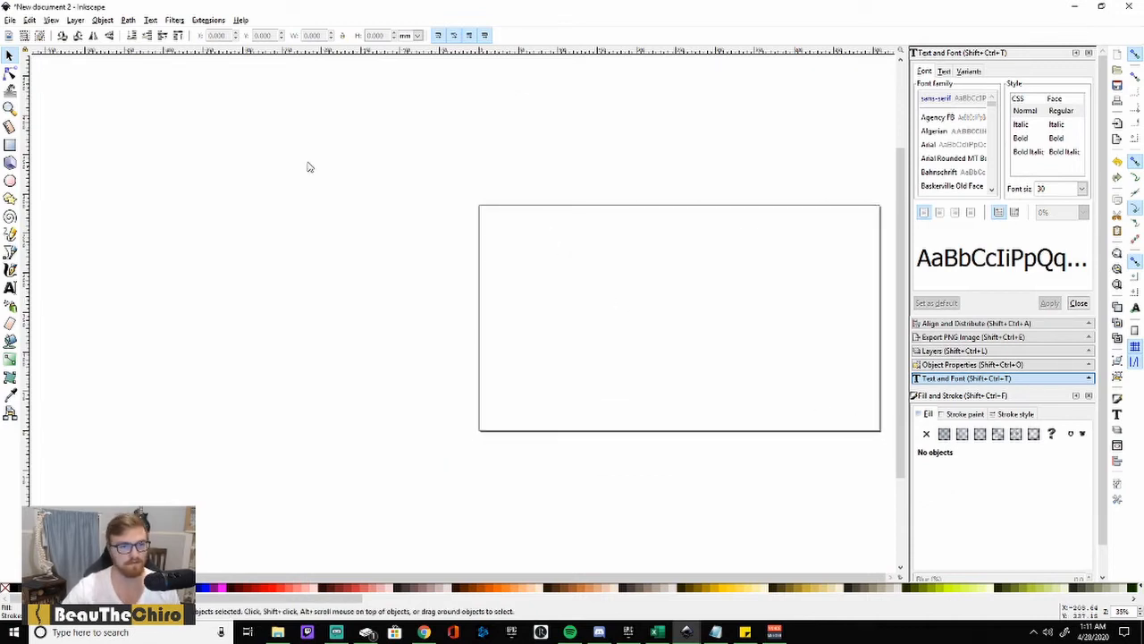
Step: Draw a black-filled rectangle about 340 by 138 mm overlapping the page's upper-left corner
click(9, 146)
mouse_move(433, 203)
mouse_down()
mouse_move(454, 226)
mouse_move(661, 307)
mouse_up()
click(12, 590)
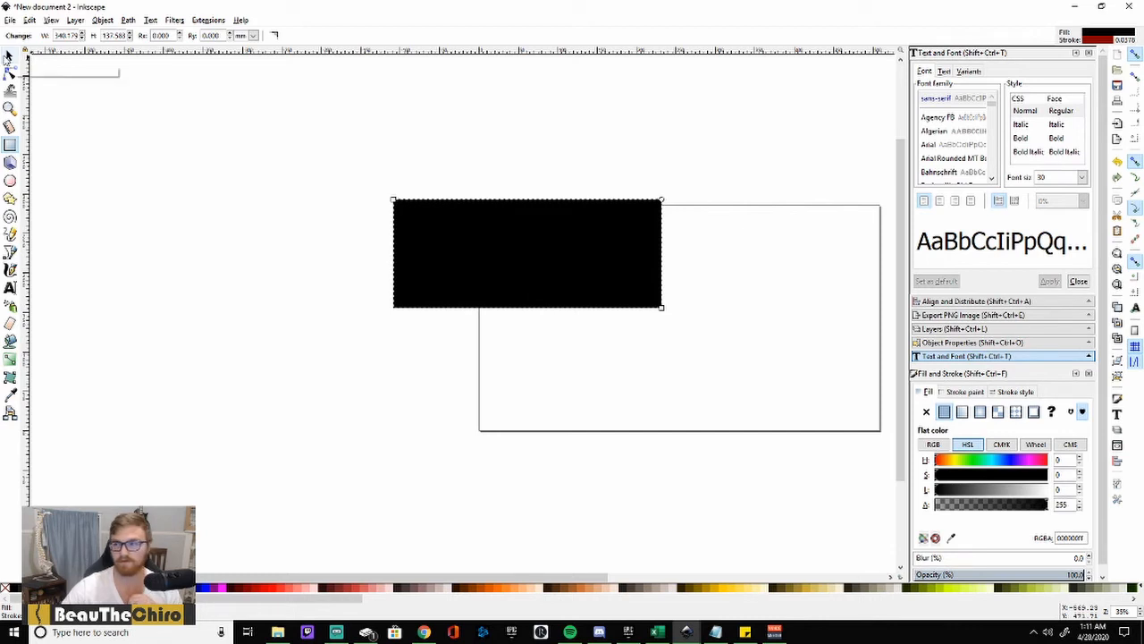
Step: Set the selected black rectangle's width to 1920 mm and its height to 1080 mm
click(8, 56)
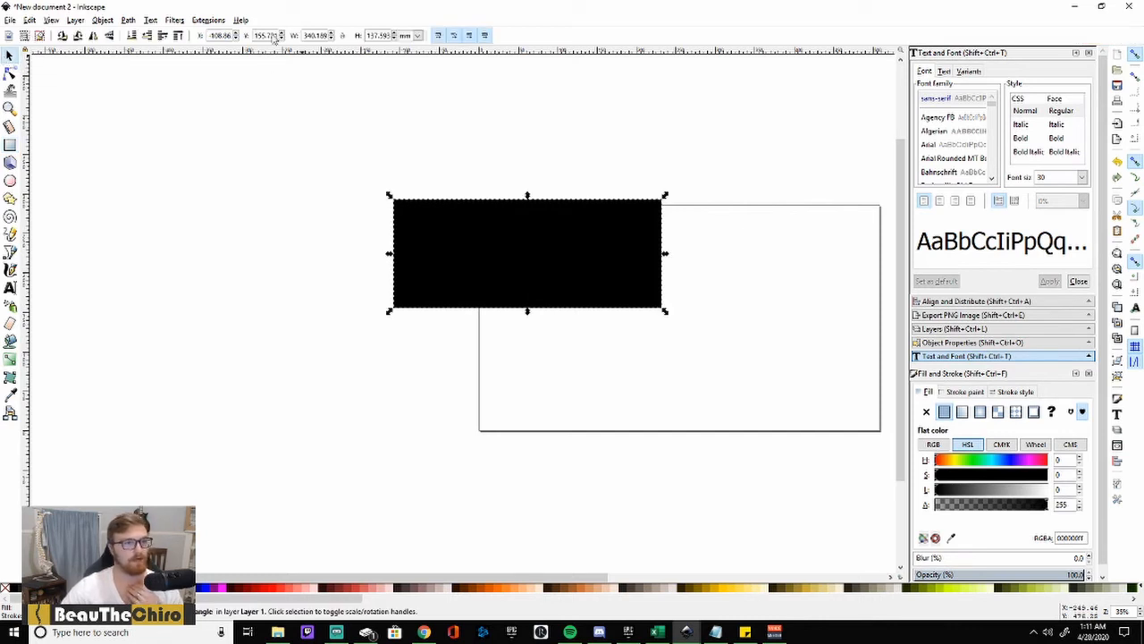
drag(305, 36, 319, 37)
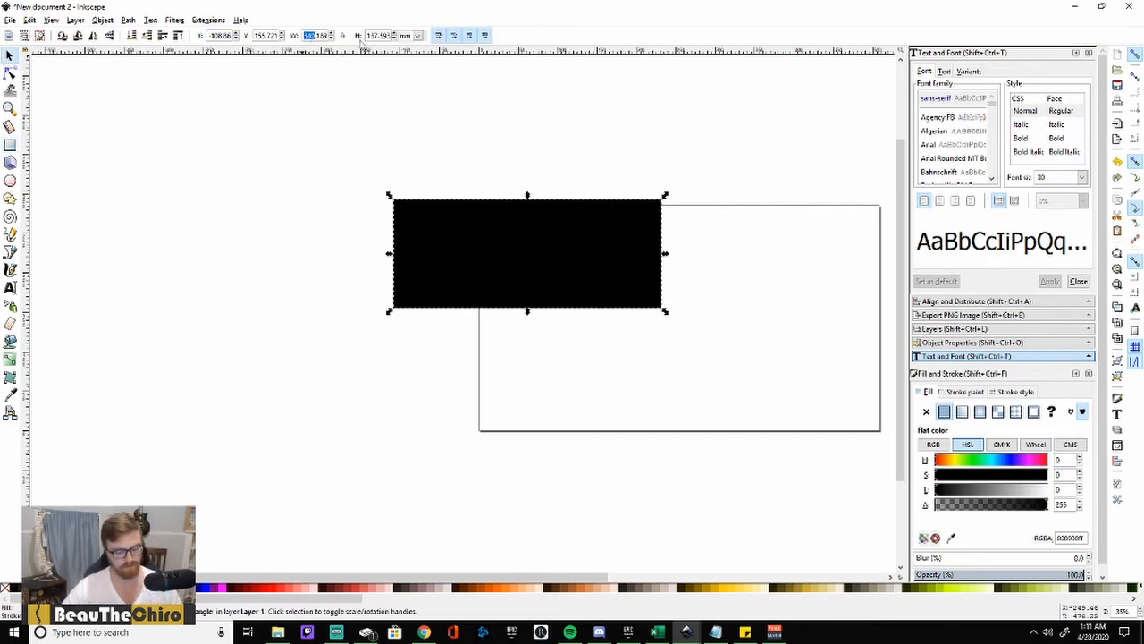
text(1920.18)
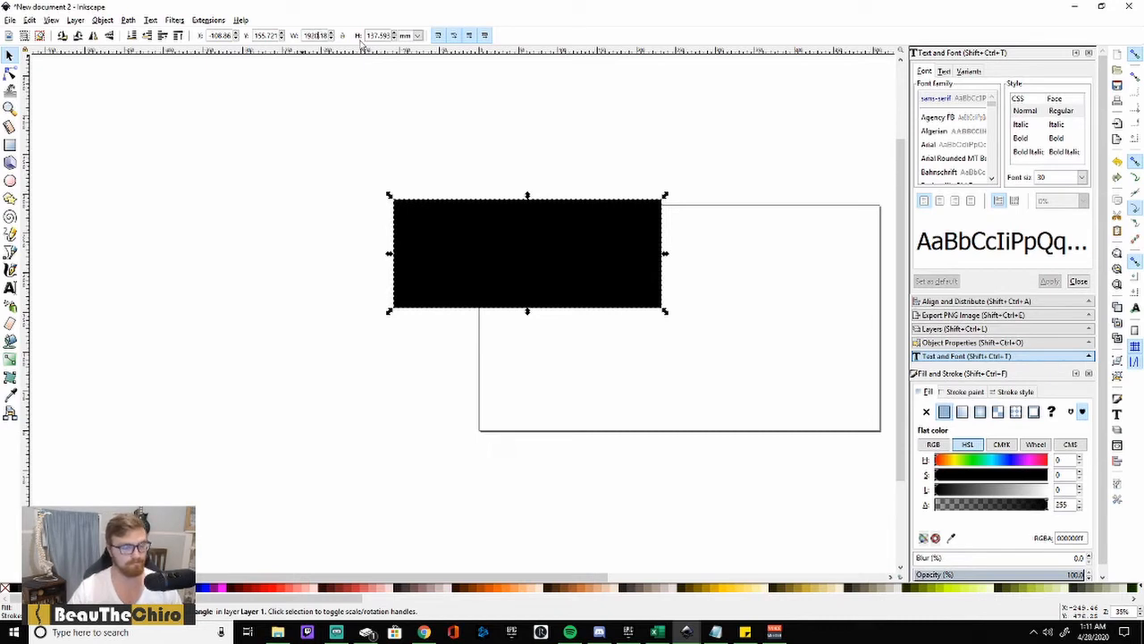
key(ctrl+a)
text(192)
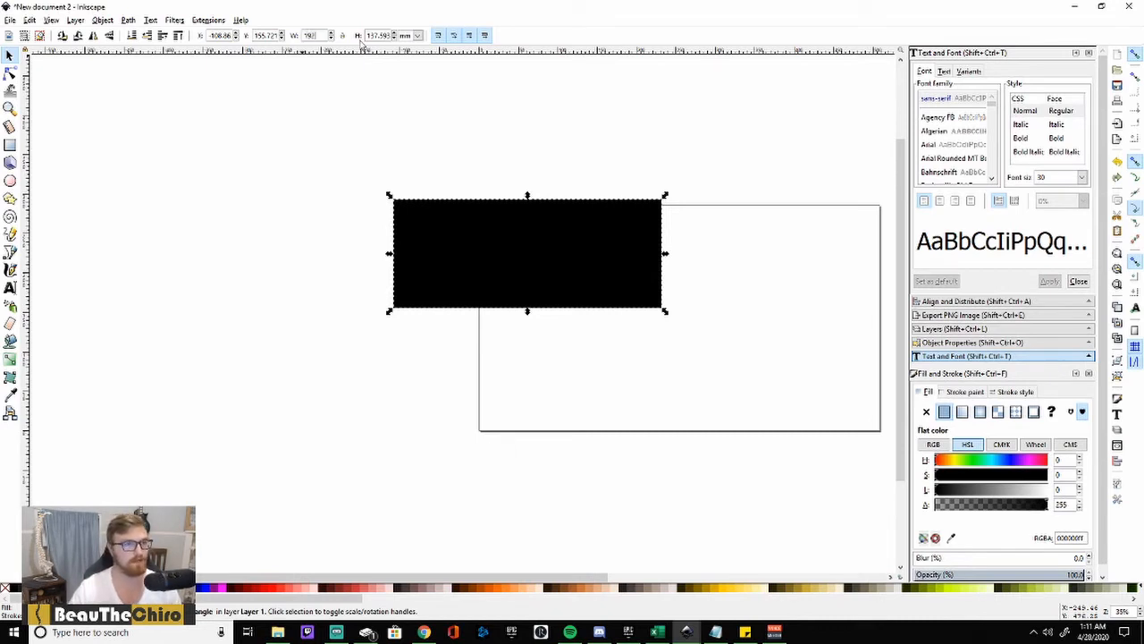
text(0)
key(Tab)
text(108)
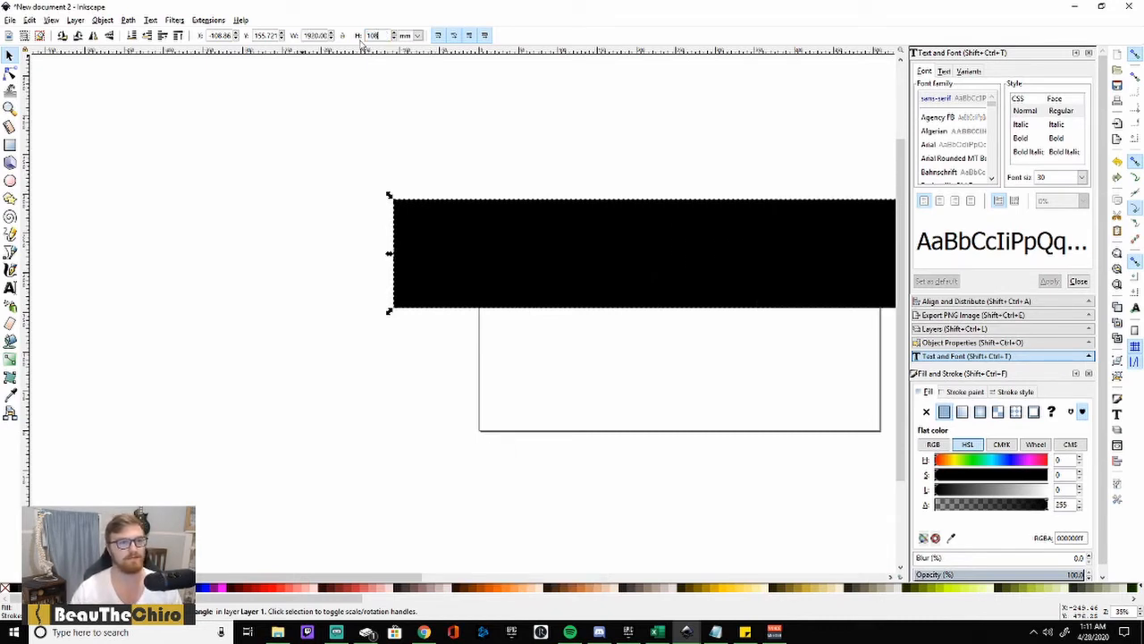
text(0)
key(Return)
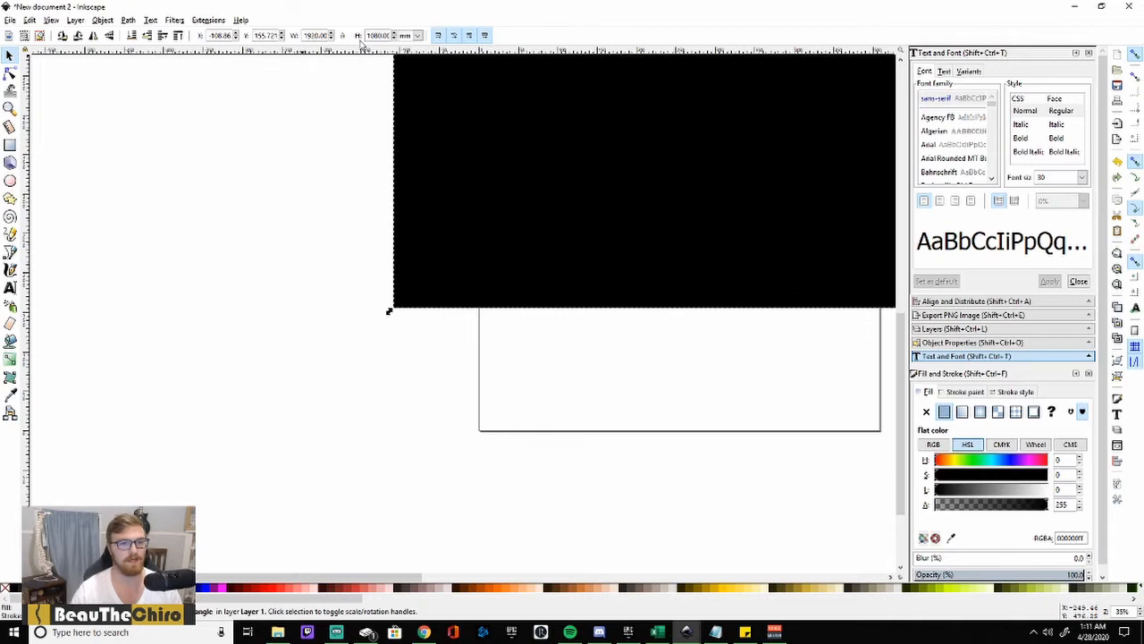
Step: Switch the size units to px and set the black rectangle to 1920 px wide and 1080 px high
click(419, 36)
click(410, 114)
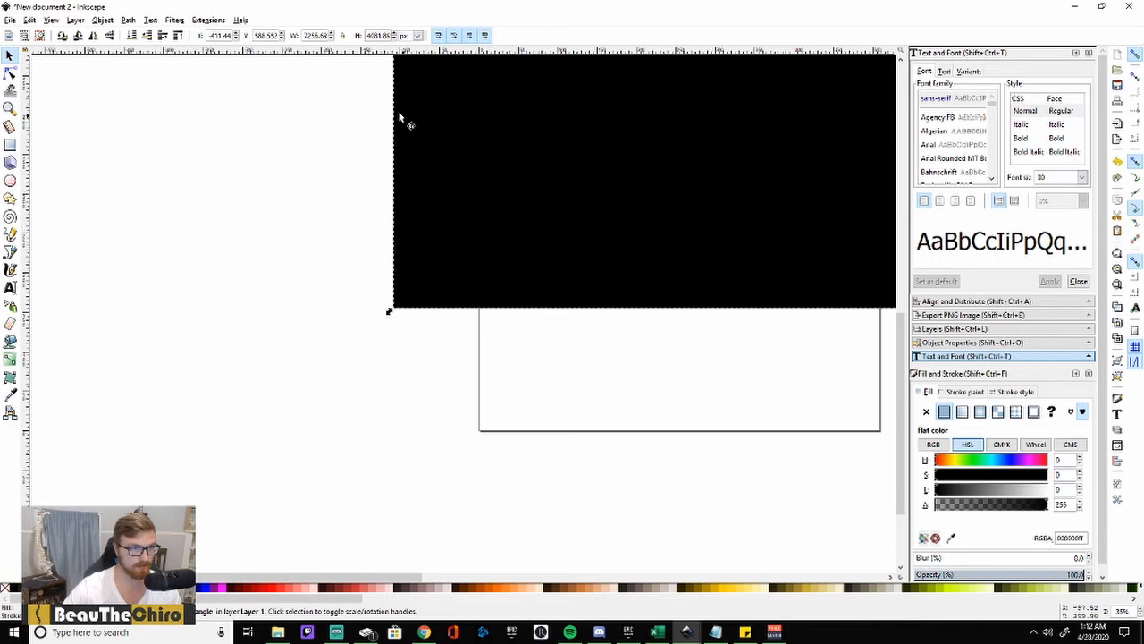
double_click(305, 36)
text(1)
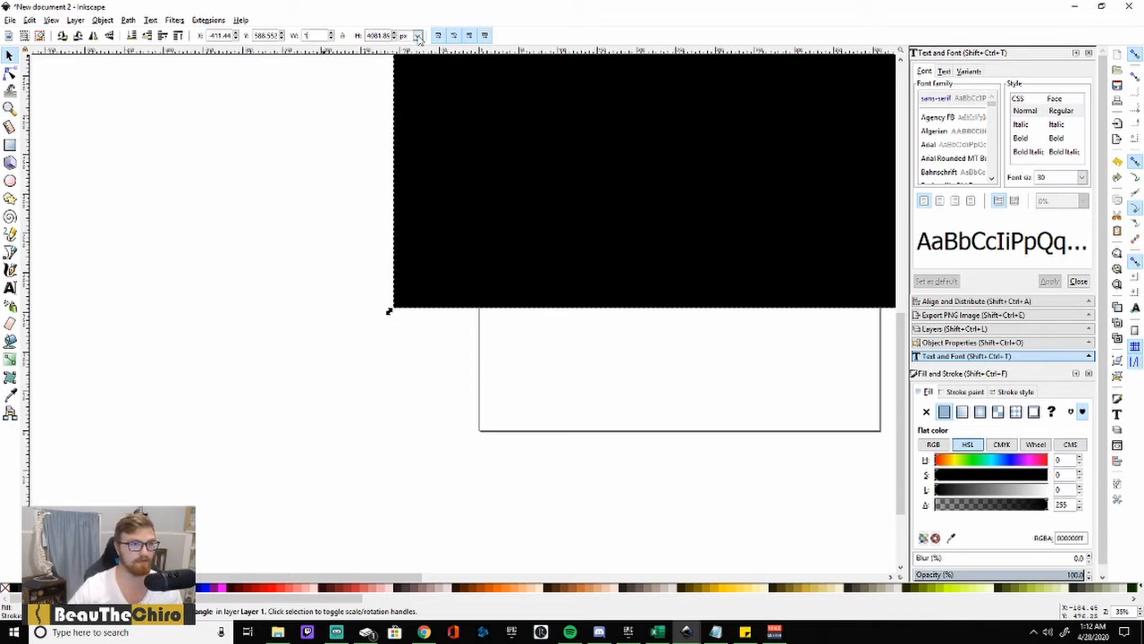
text(920)
key(Tab)
text(1080)
key(Return)
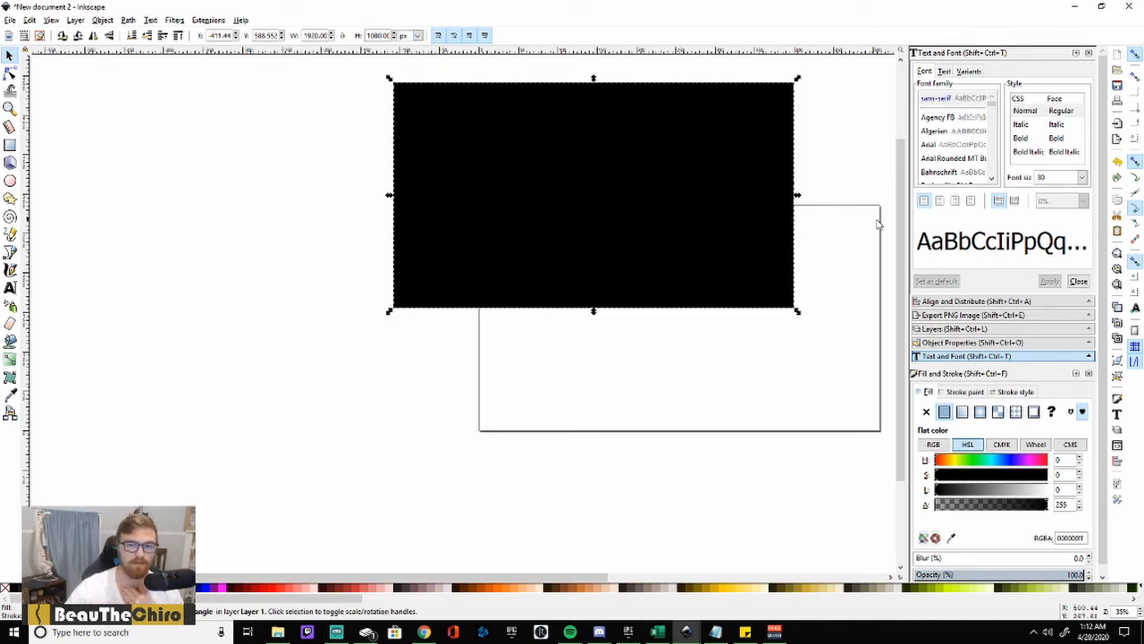
Step: Center the black rectangle on the page both horizontally and vertically so it covers the page
click(1003, 302)
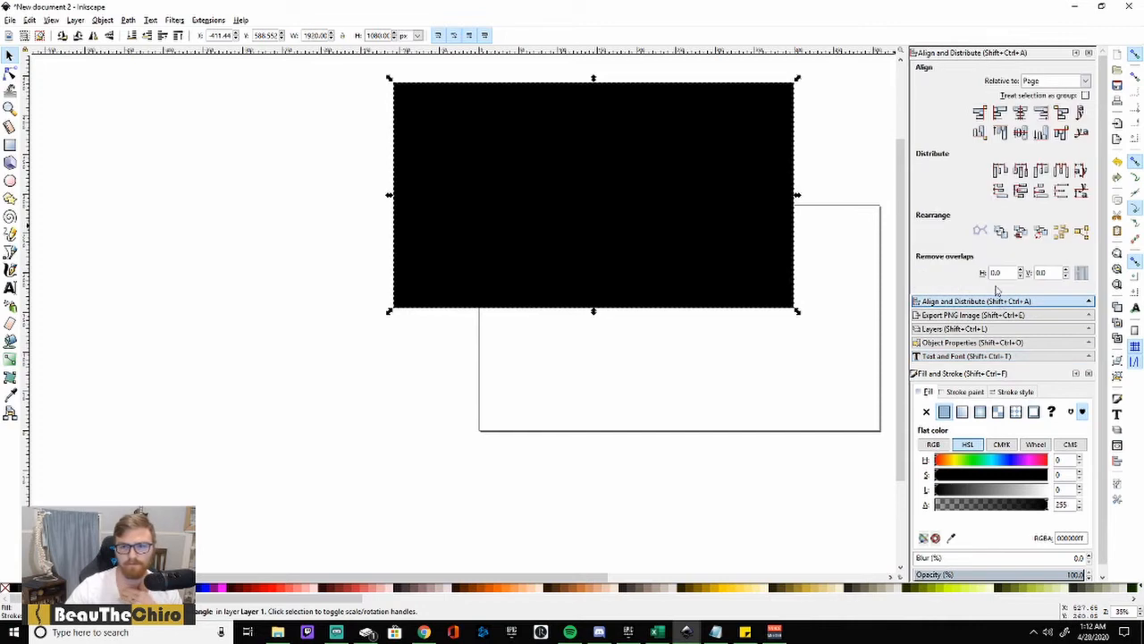
click(1022, 112)
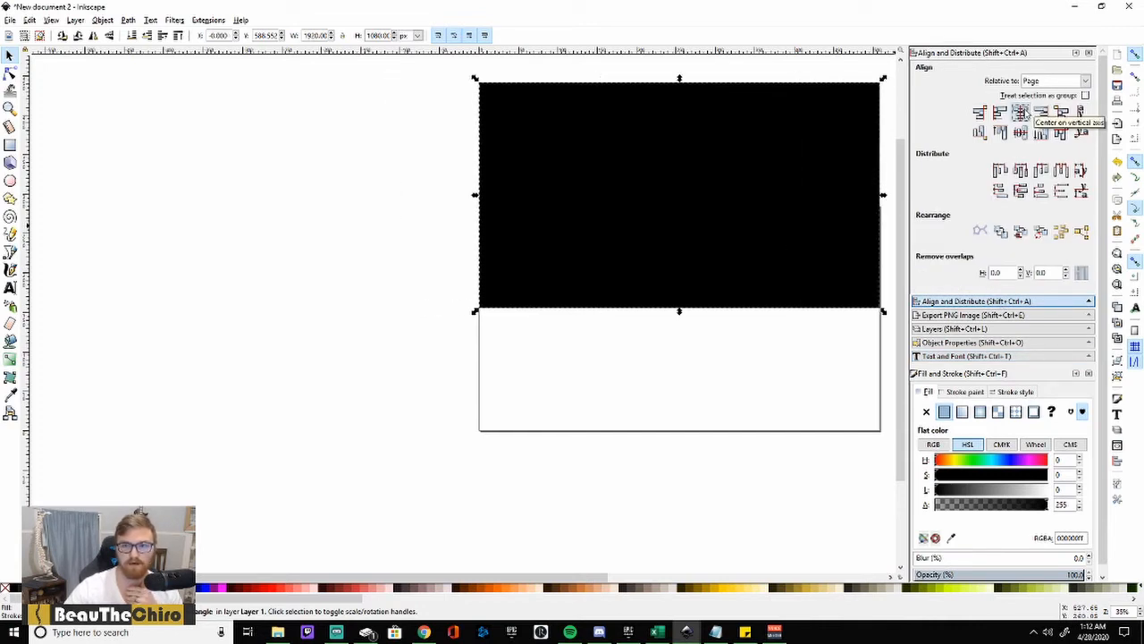
click(1020, 132)
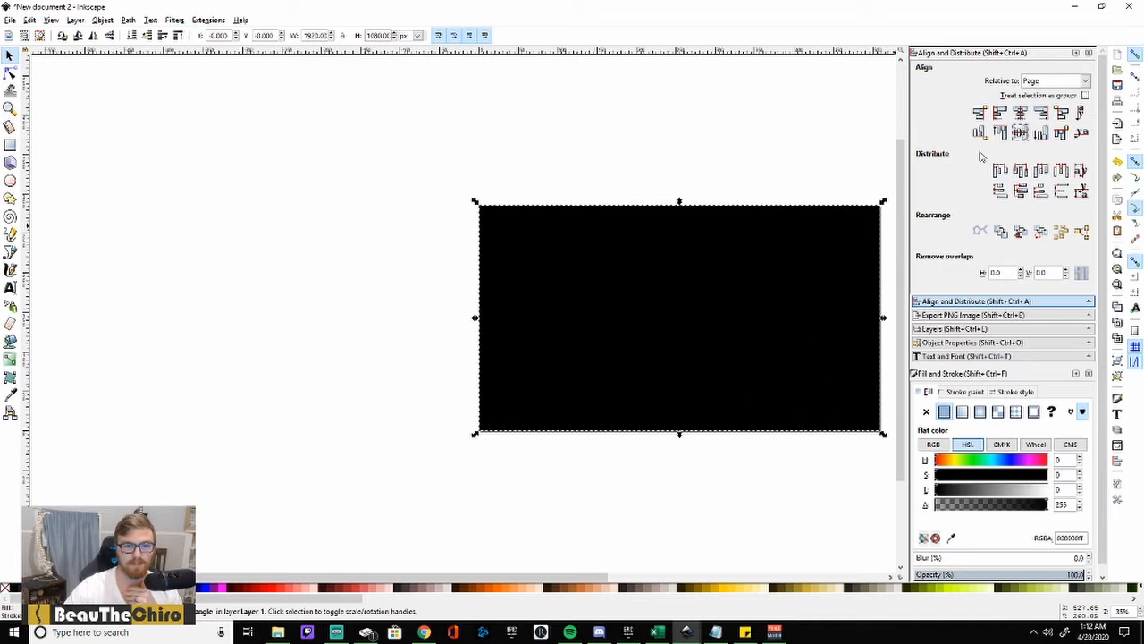
click(478, 183)
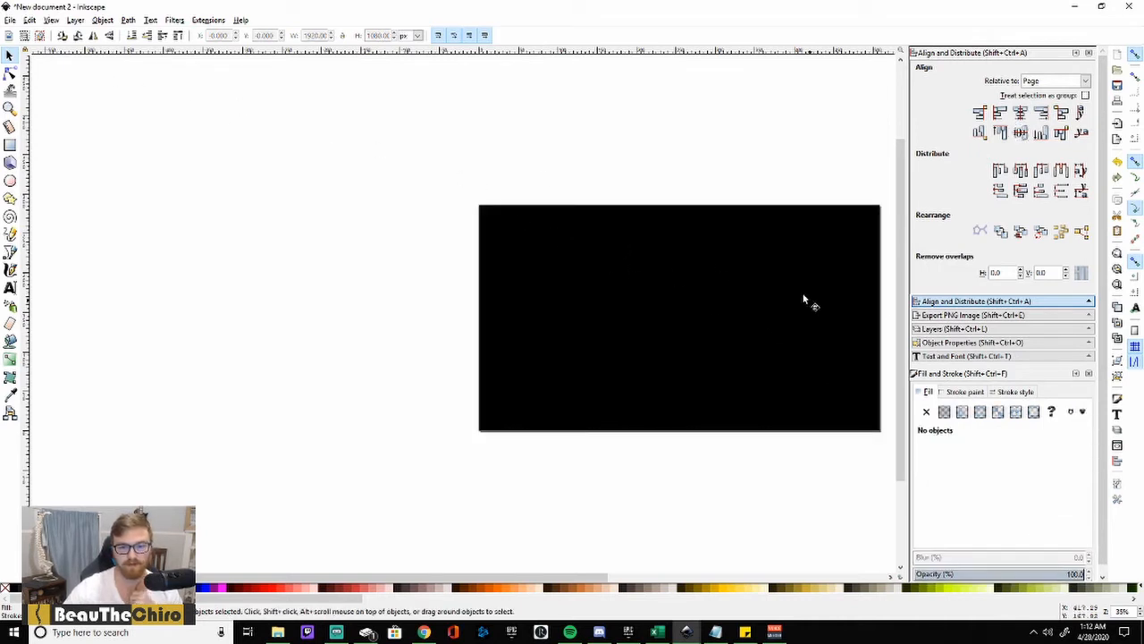
drag(495, 583, 582, 581)
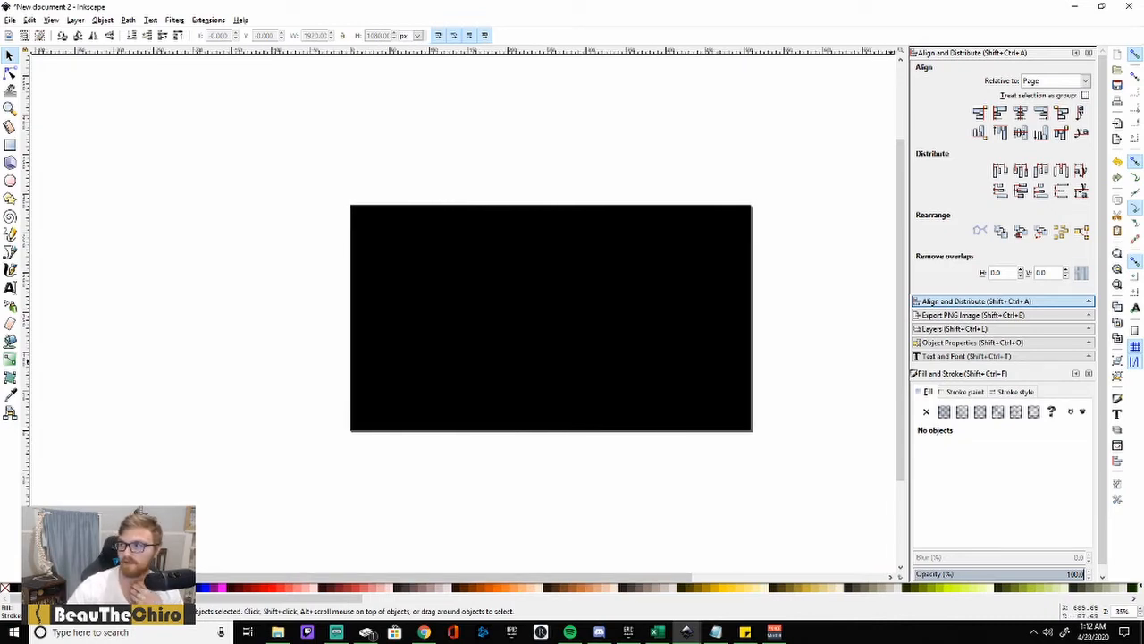
Step: Import valorant-introduction-thumbnail from the Thumbnail vid folder as an embedded image and place it off the page to the upper left
key(alt+Tab)
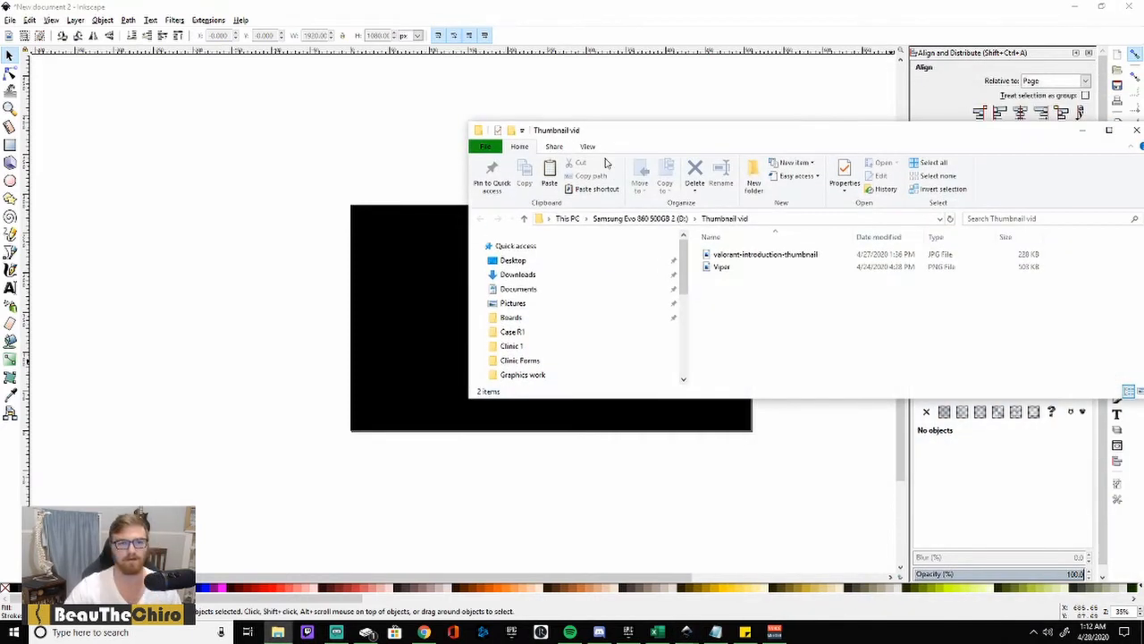
drag(468, 204, 652, 204)
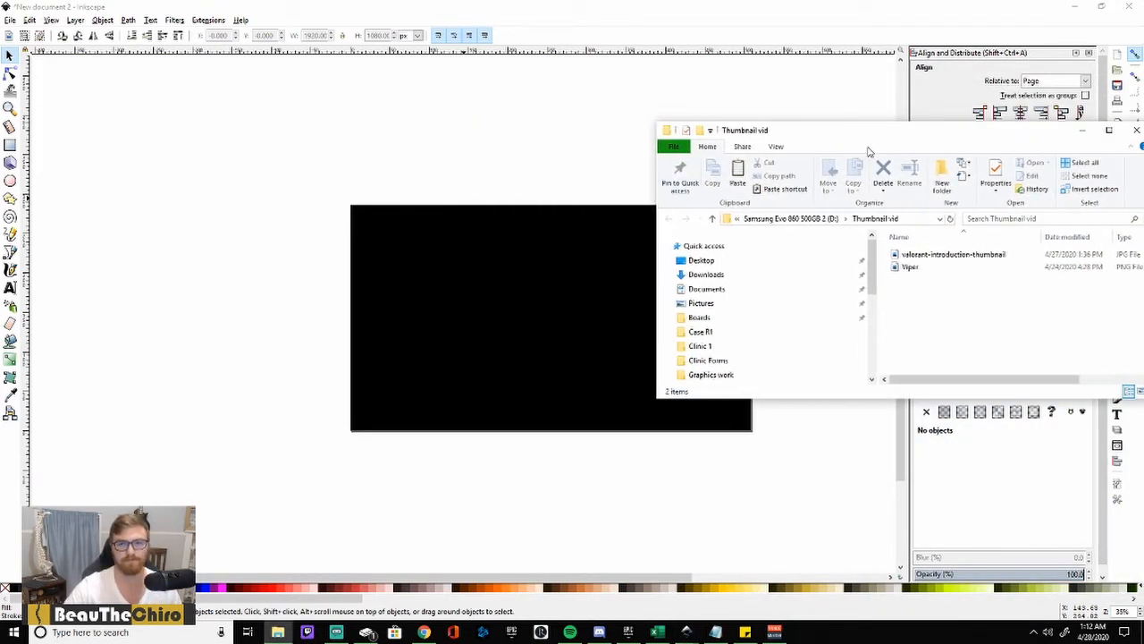
drag(883, 131, 768, 107)
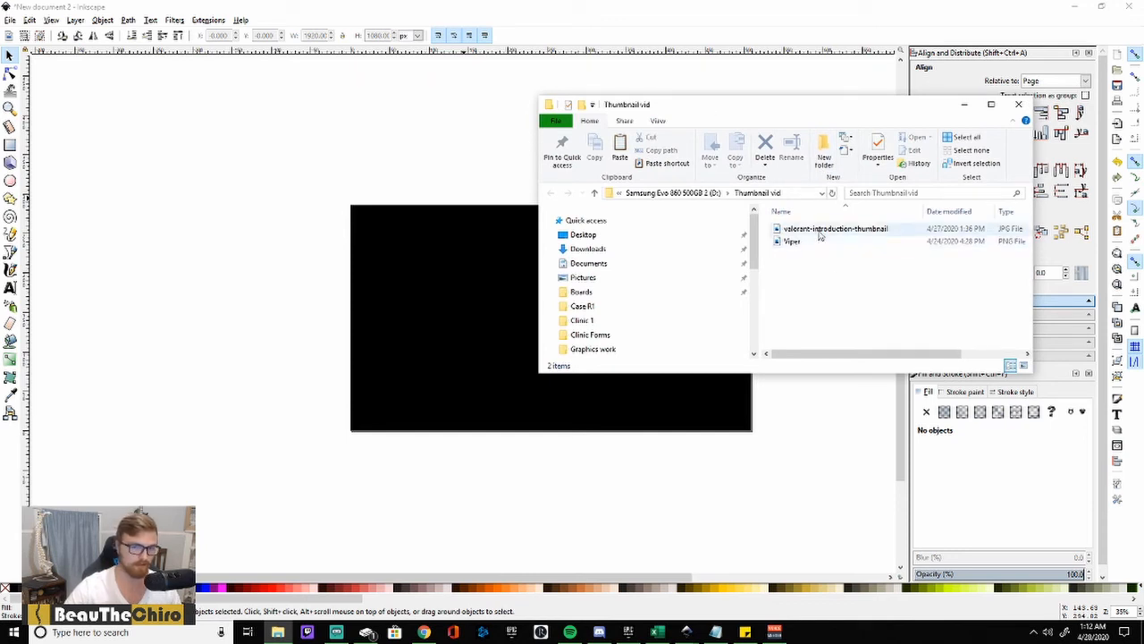
drag(818, 233, 205, 184)
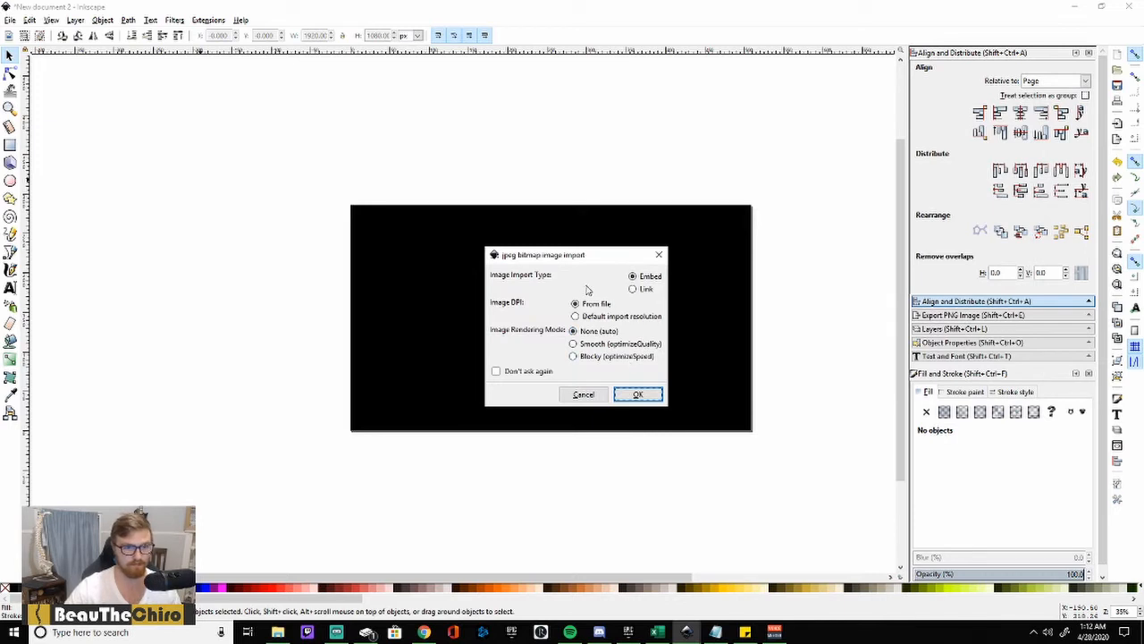
click(632, 399)
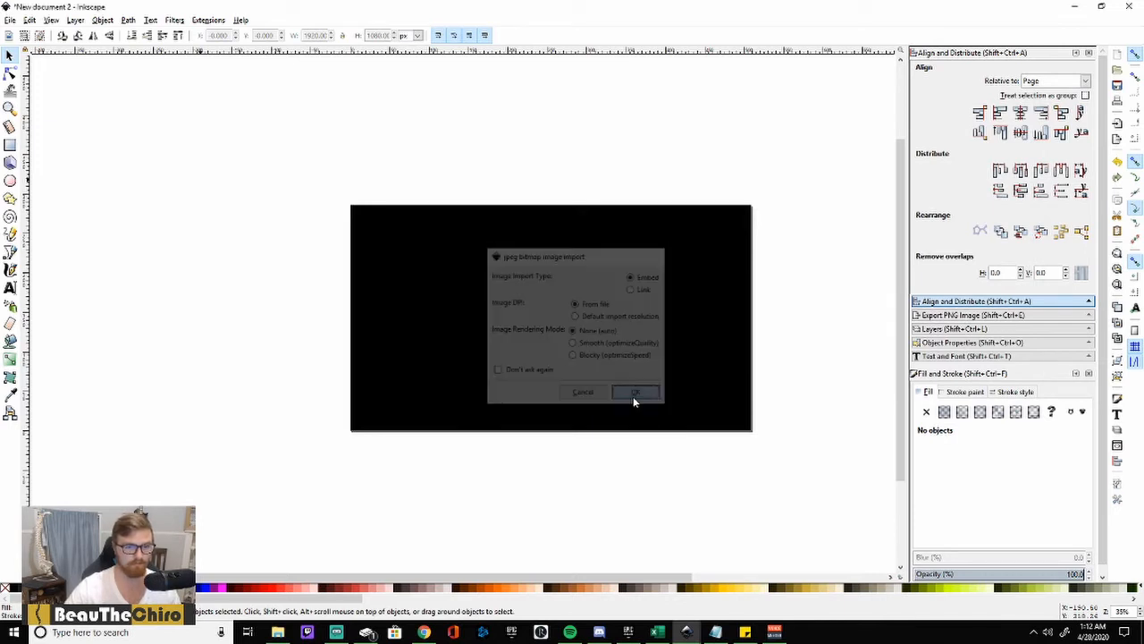
drag(572, 336, 104, 105)
scroll(426, 284, down, 1)
drag(426, 286, 328, 242)
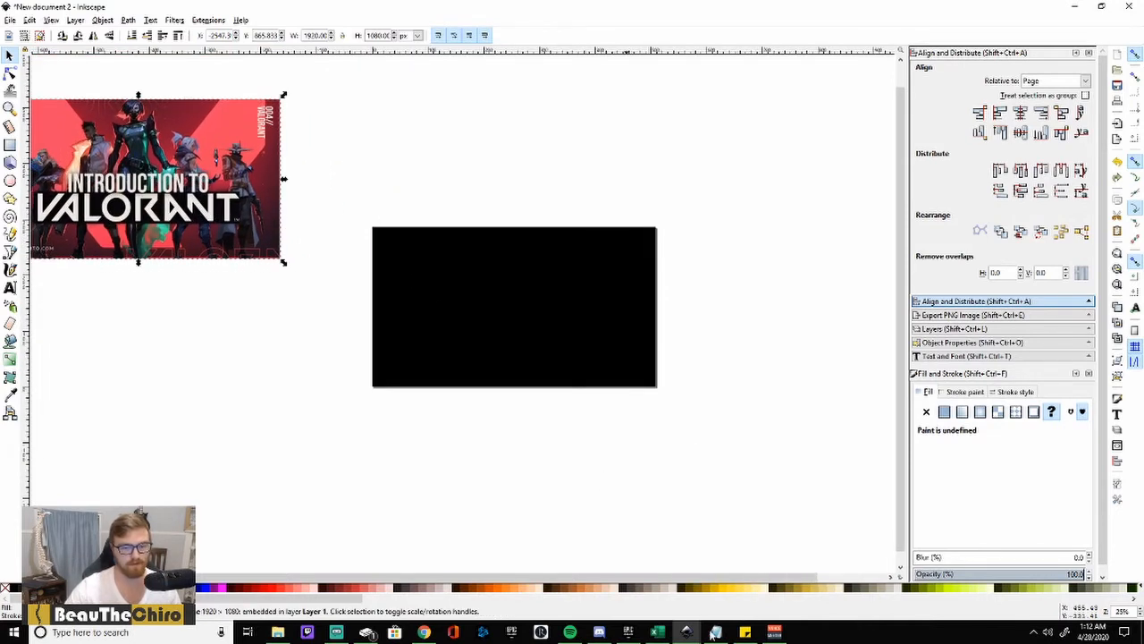
Step: Import the Viper PNG from the Thumbnail vid folder as an embedded image and place it off the page, below the thumbnail image
click(278, 632)
drag(800, 244, 293, 354)
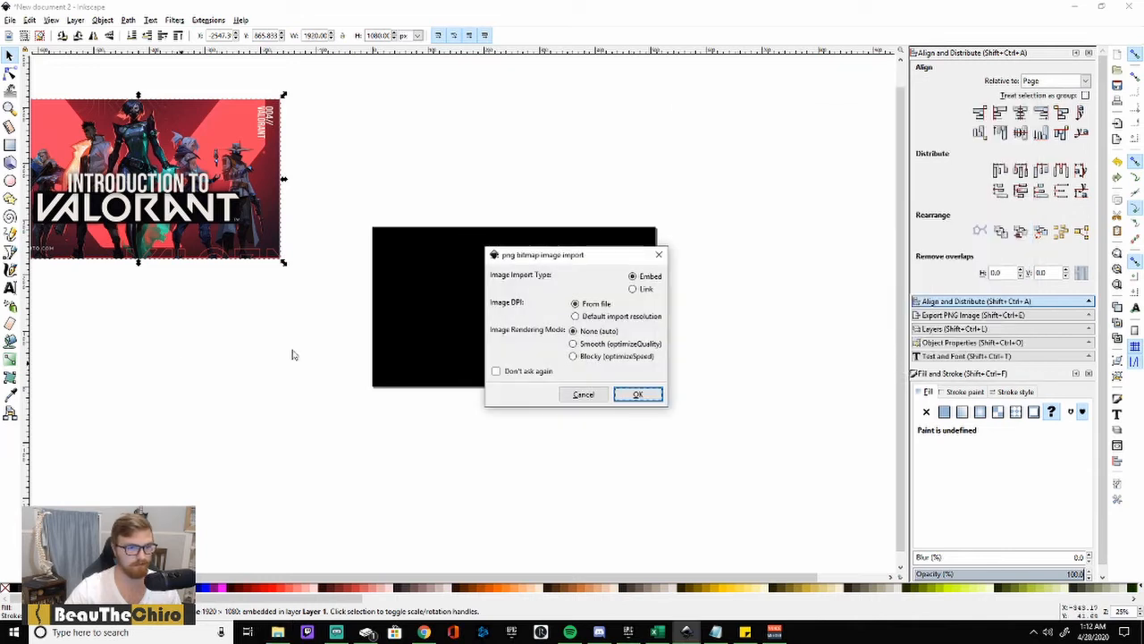
click(648, 394)
drag(626, 402, 150, 425)
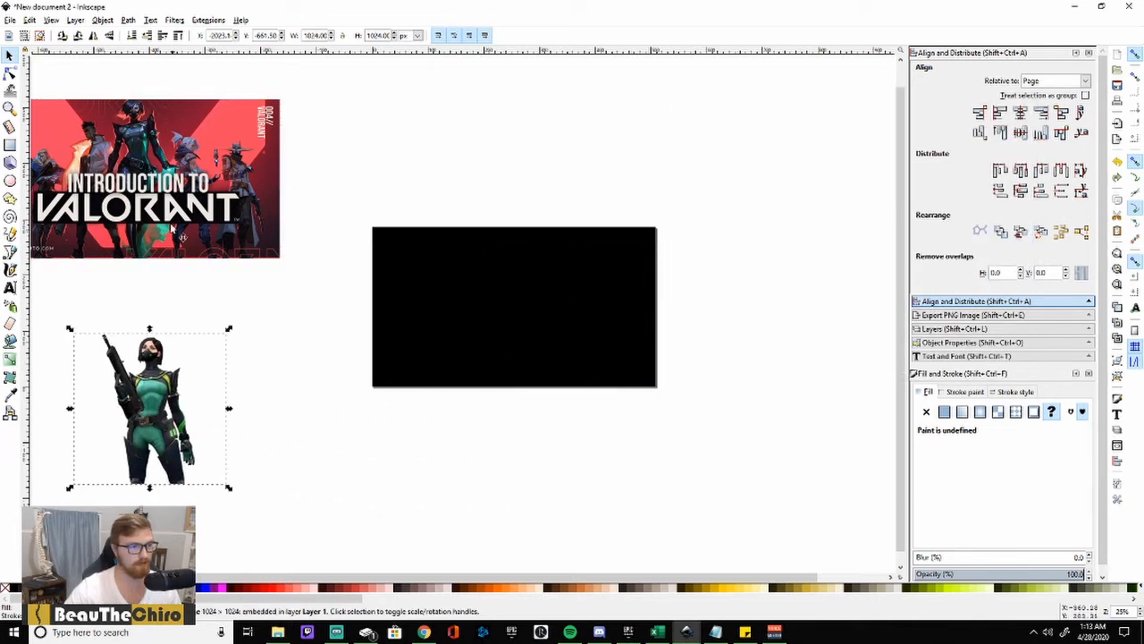
click(356, 211)
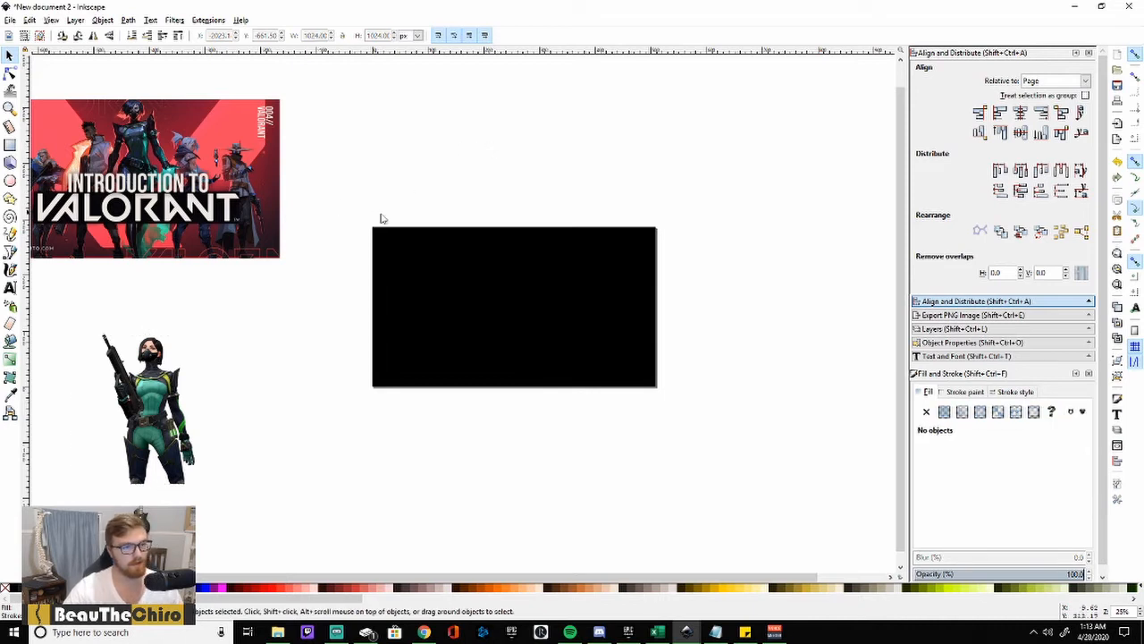
Step: Fill the page-sized rectangle with the dark navy picked from below the VALORANT lettering in the reference thumbnail
click(528, 281)
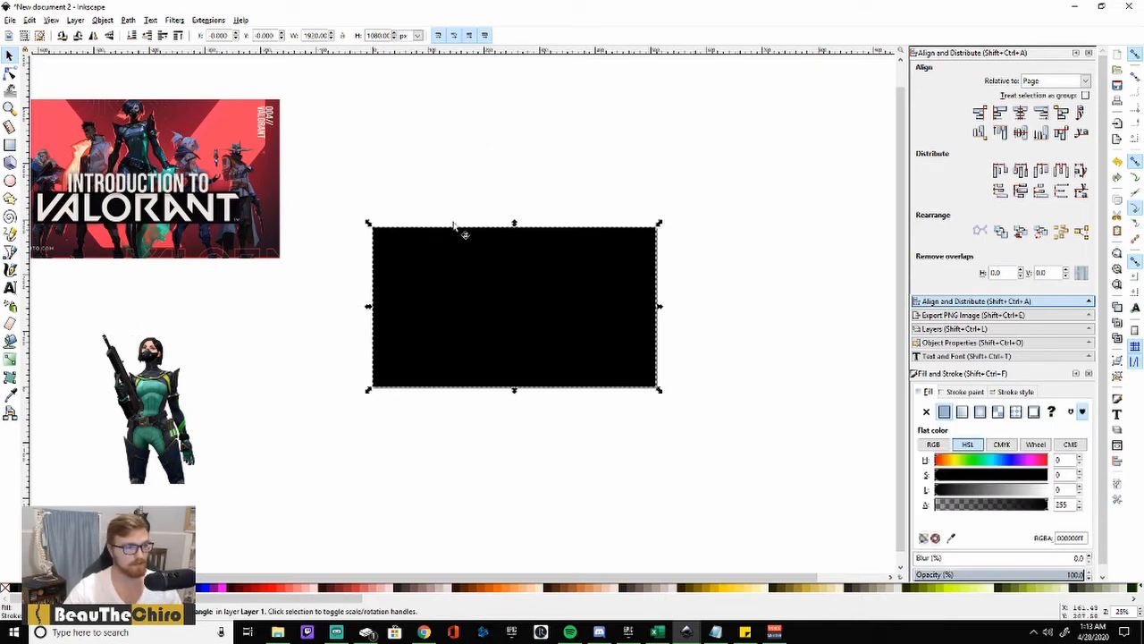
click(10, 395)
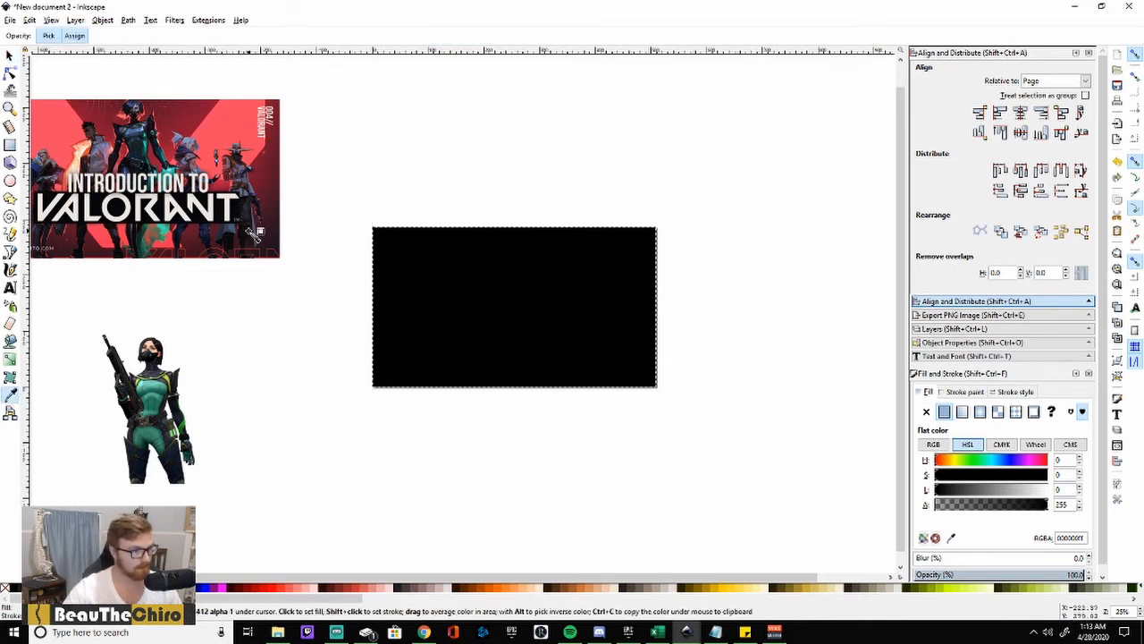
click(211, 235)
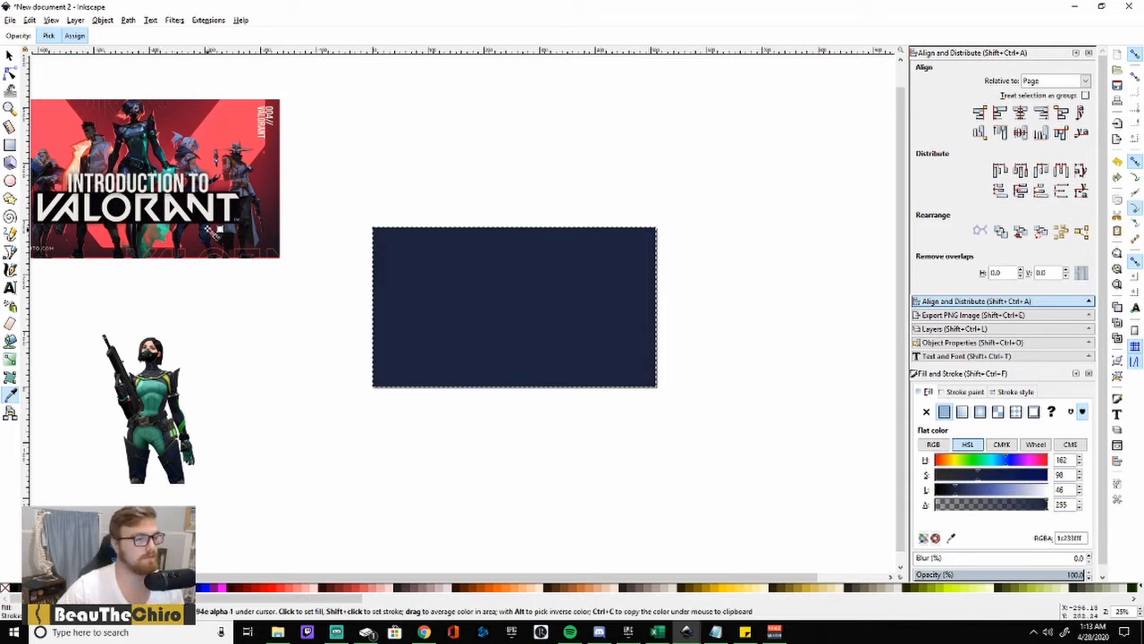
click(213, 190)
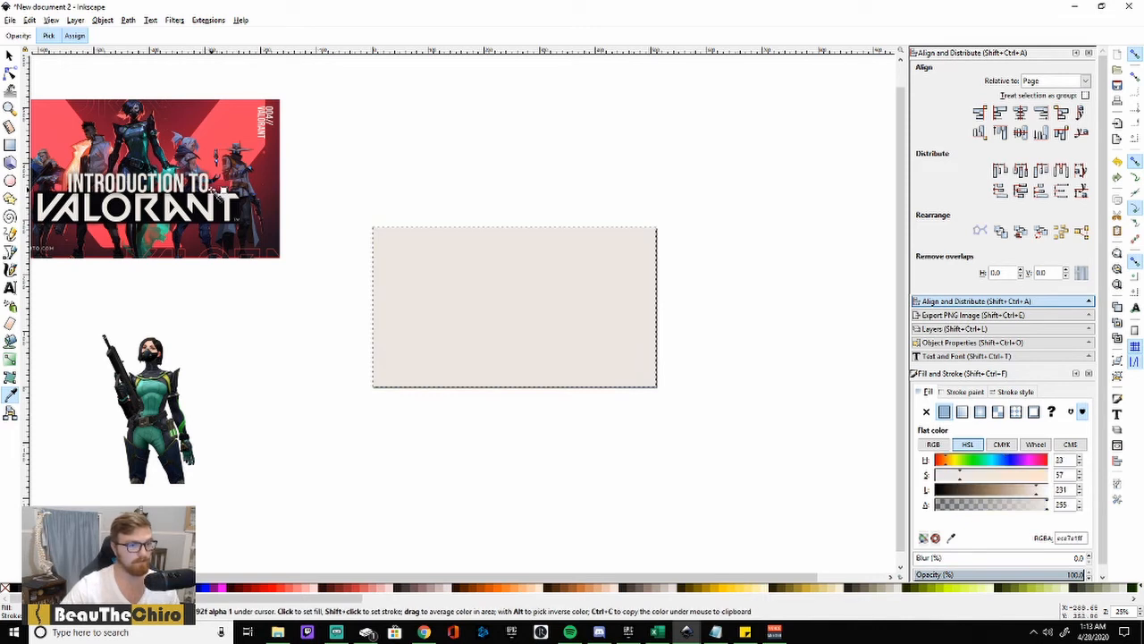
click(212, 235)
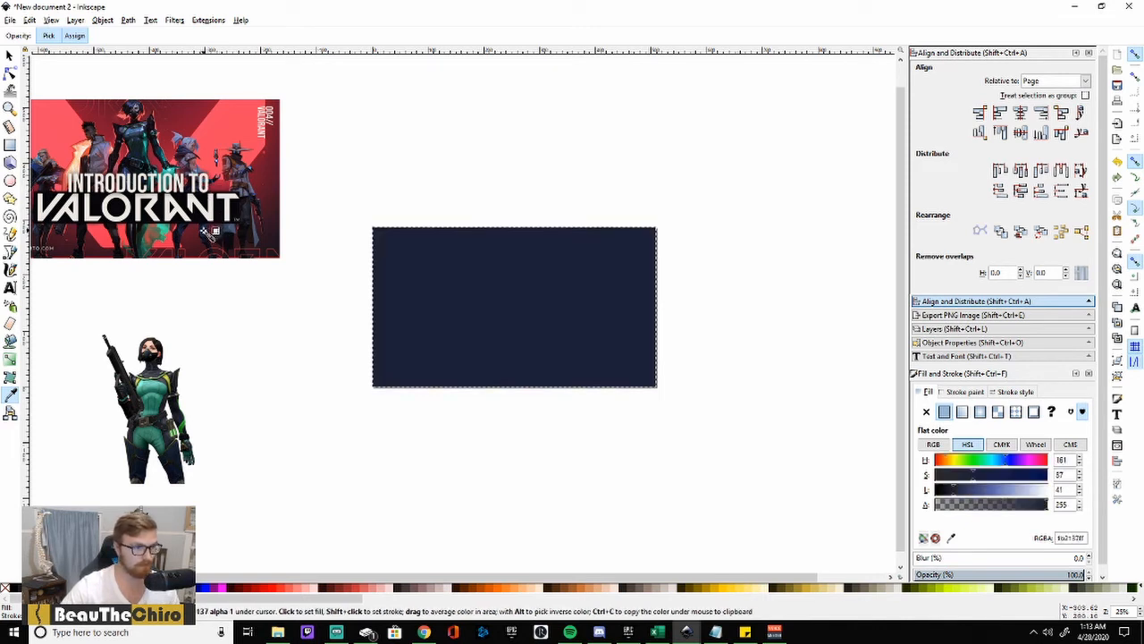
click(8, 55)
click(477, 154)
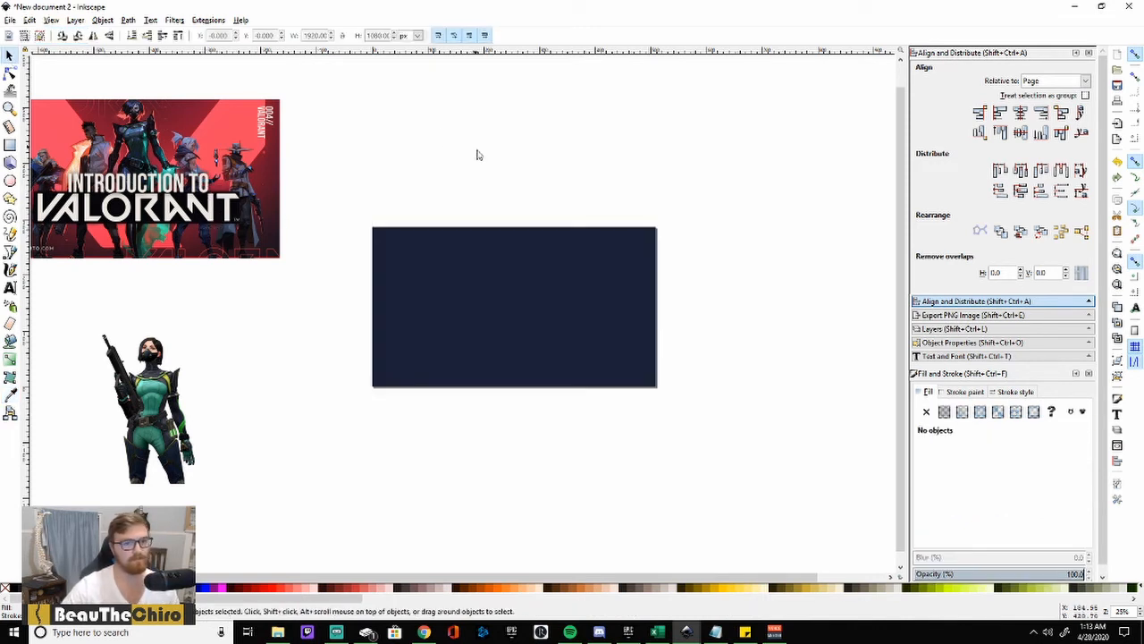
right_click(521, 280)
click(572, 352)
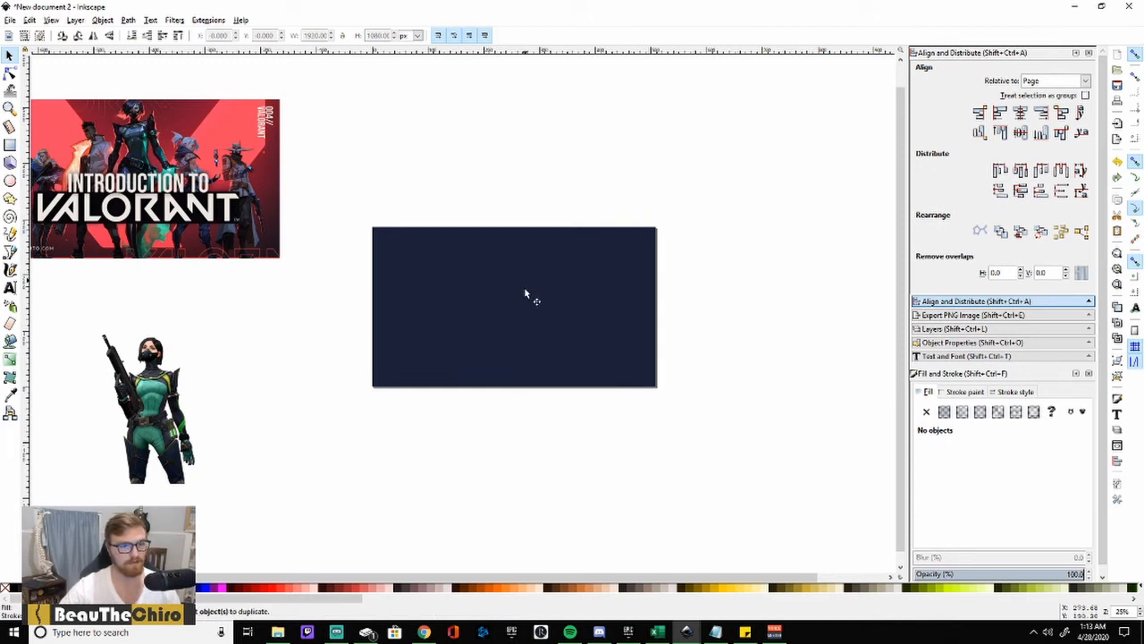
drag(526, 295, 526, 346)
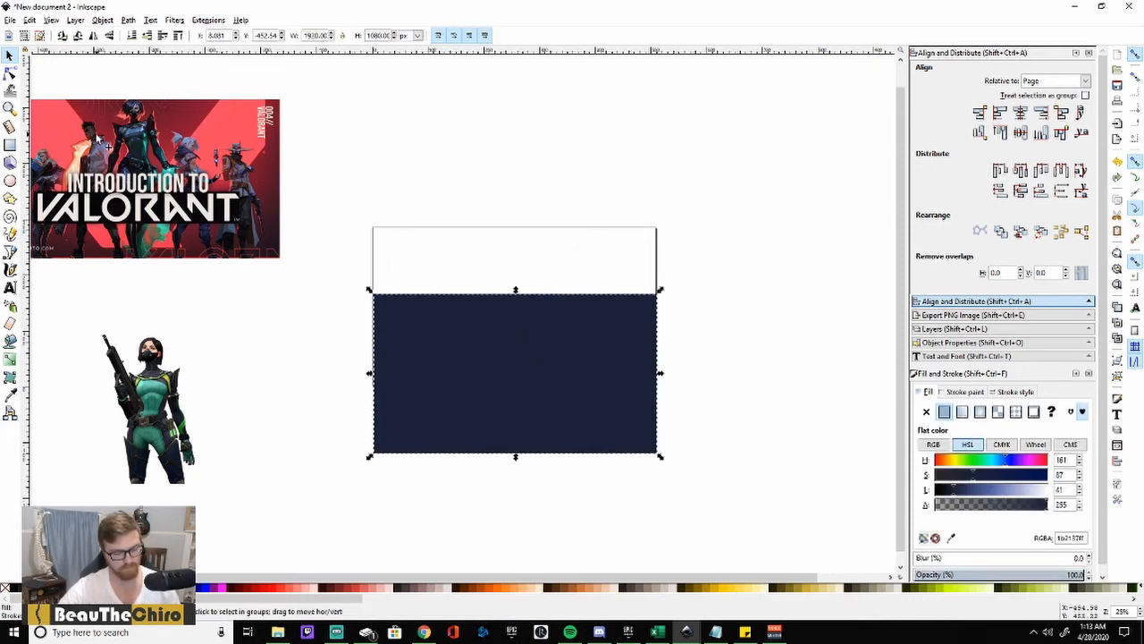
key(ctrl+z)
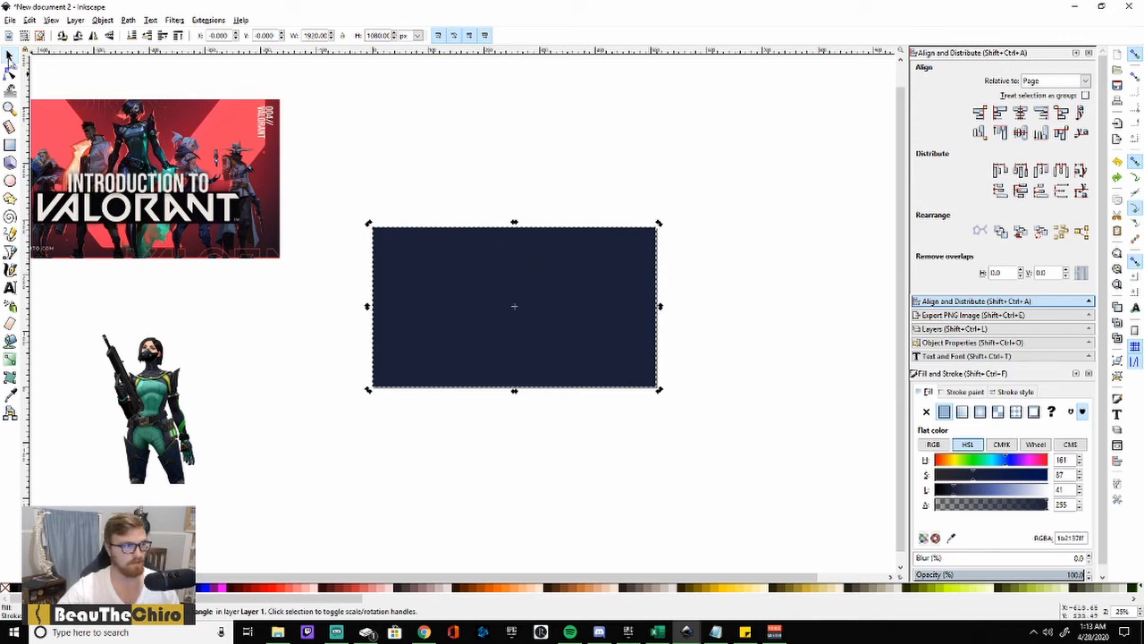
Step: Duplicate the navy rectangle and shorten the copy from below to a full-width strip about 377 px high along the page's top edge
right_click(567, 294)
click(639, 367)
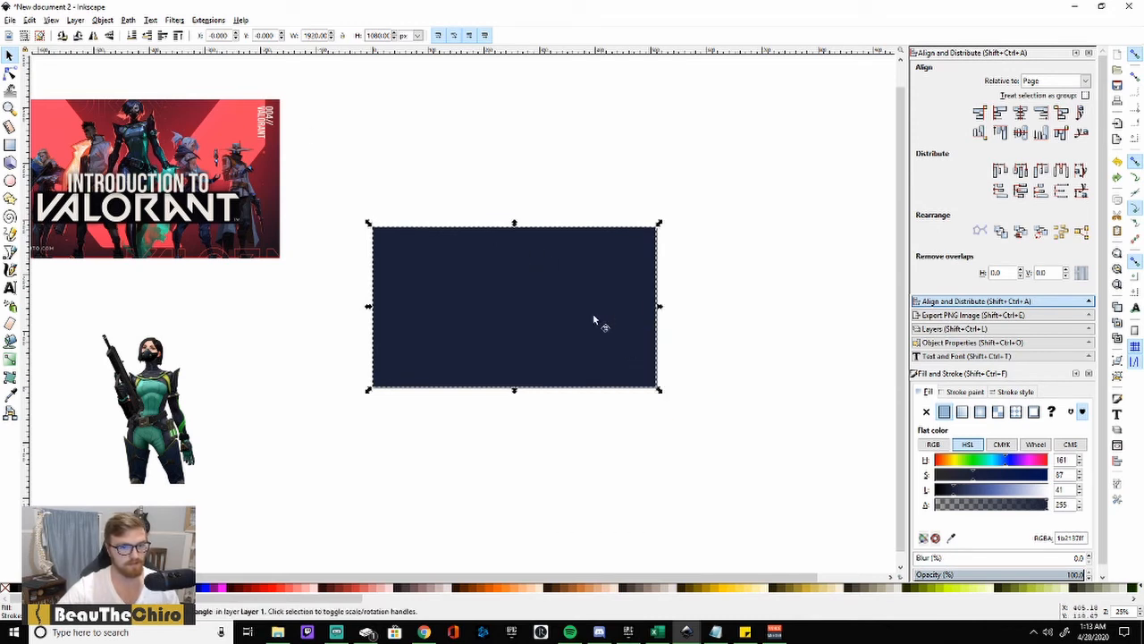
drag(594, 314, 574, 301)
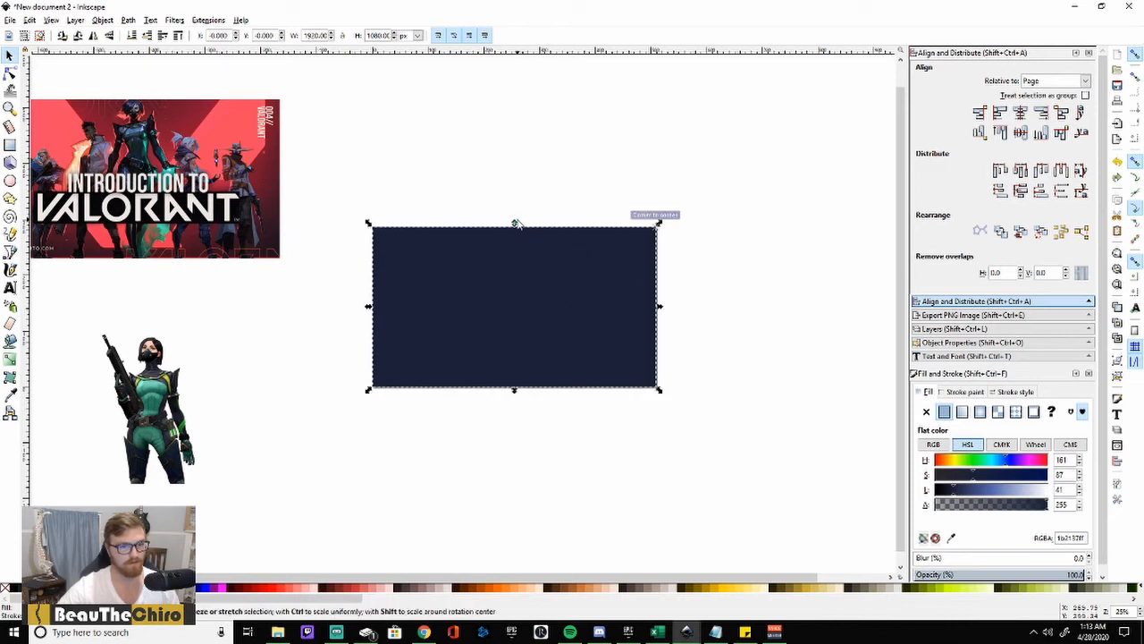
drag(514, 390, 516, 284)
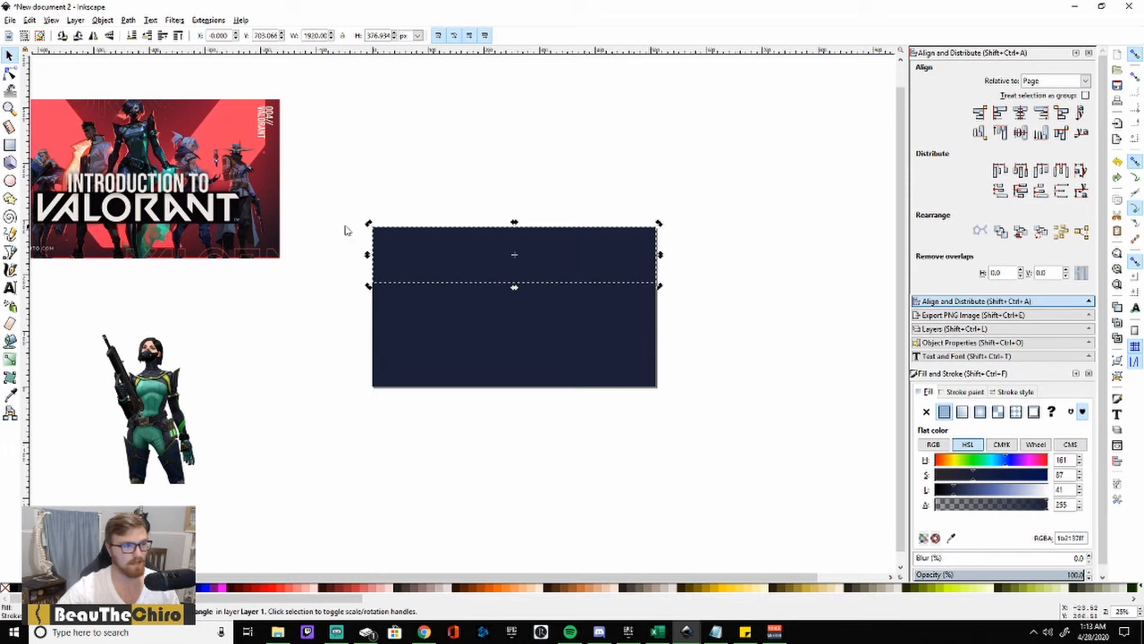
Step: Fill the top strip with the light red picked from the reference thumbnail's background
click(10, 394)
click(246, 129)
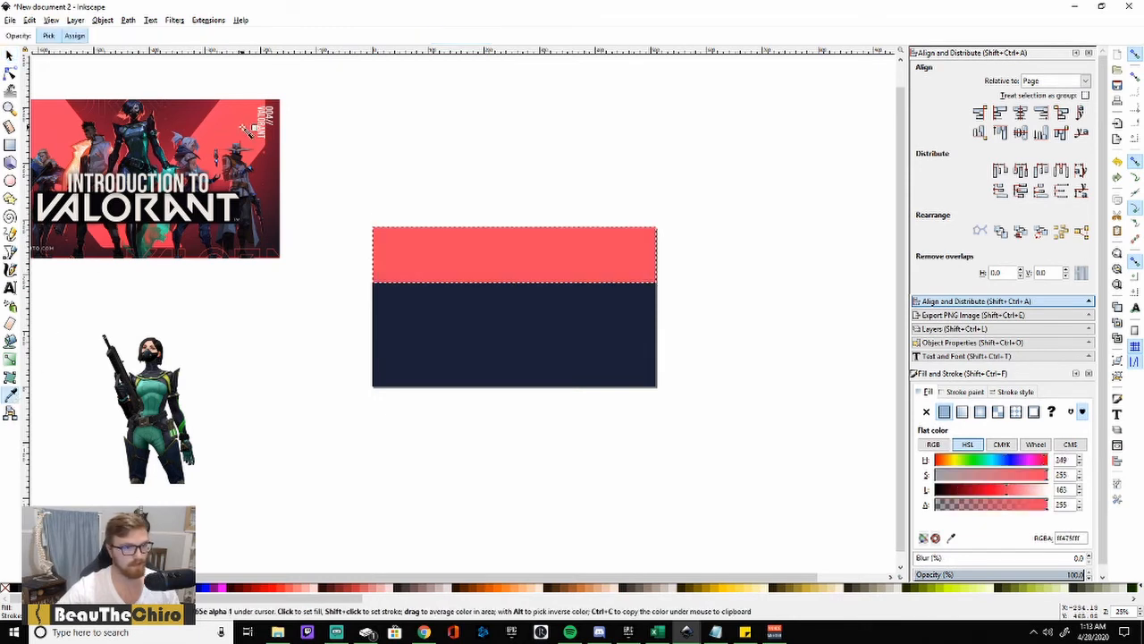
key(s)
click(449, 96)
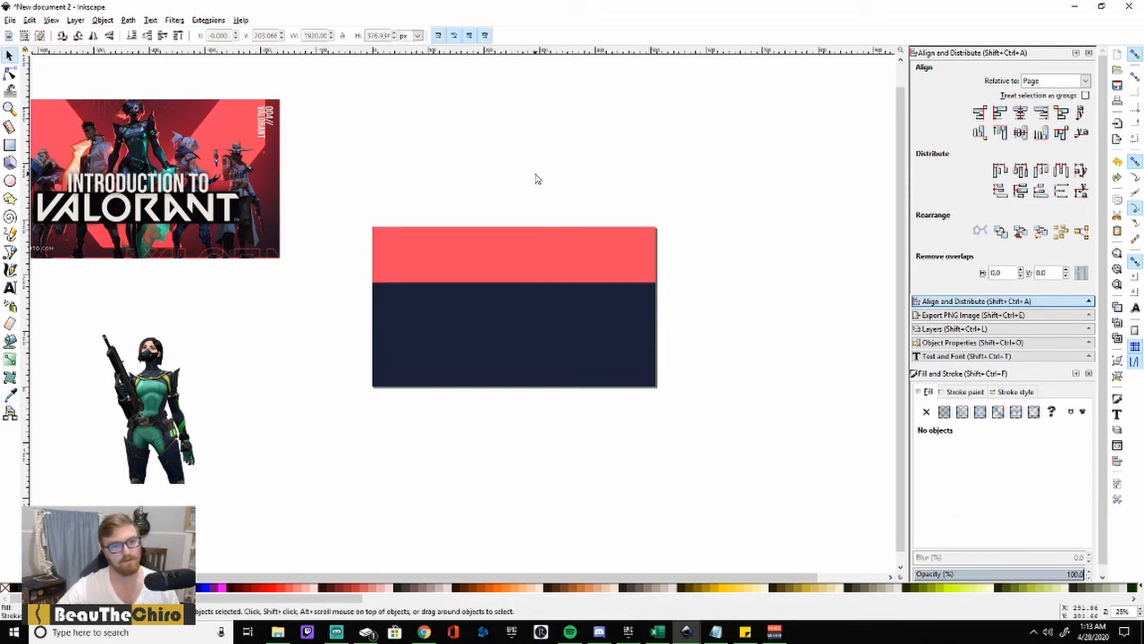
Step: Try the red strip along the page's bottom edge, and return it to the top edge
click(531, 267)
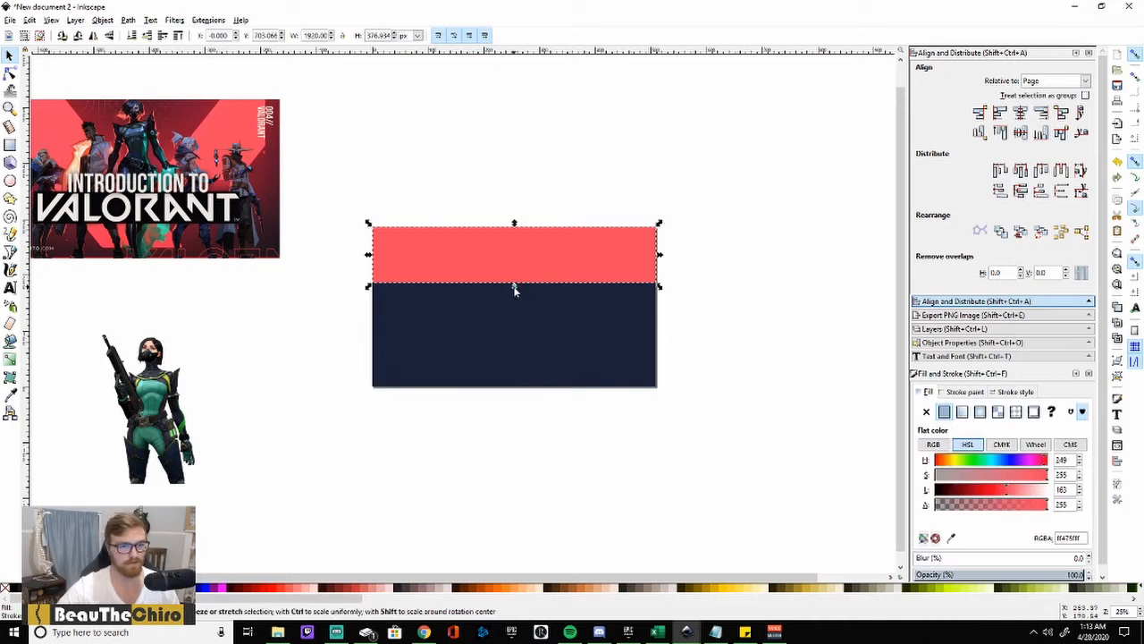
drag(516, 261, 518, 364)
click(528, 182)
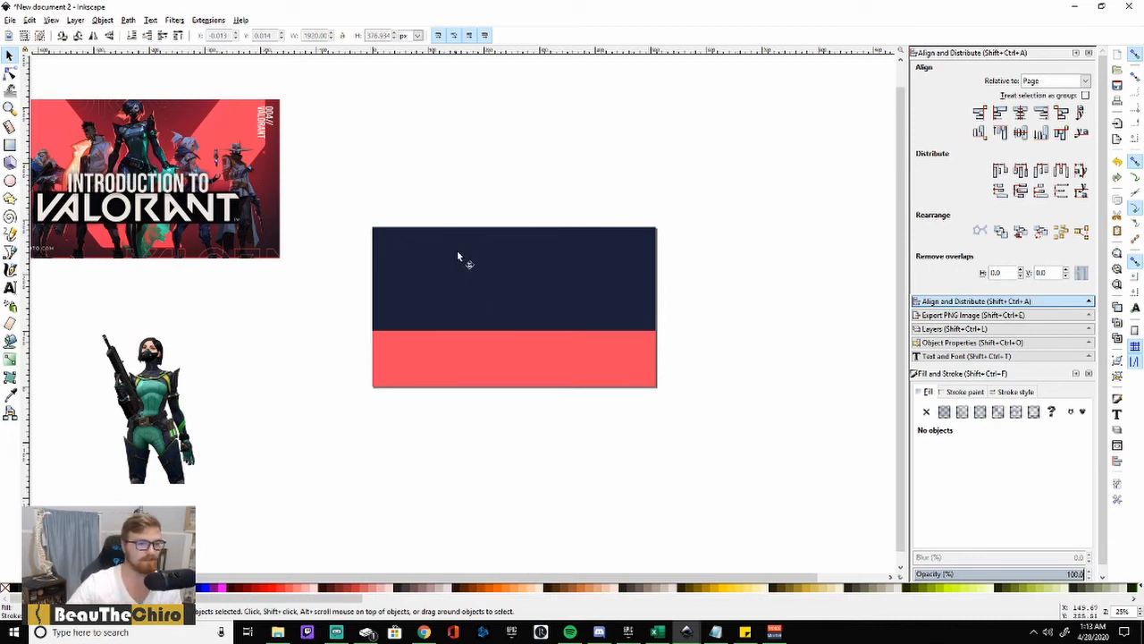
drag(474, 351, 478, 228)
click(505, 150)
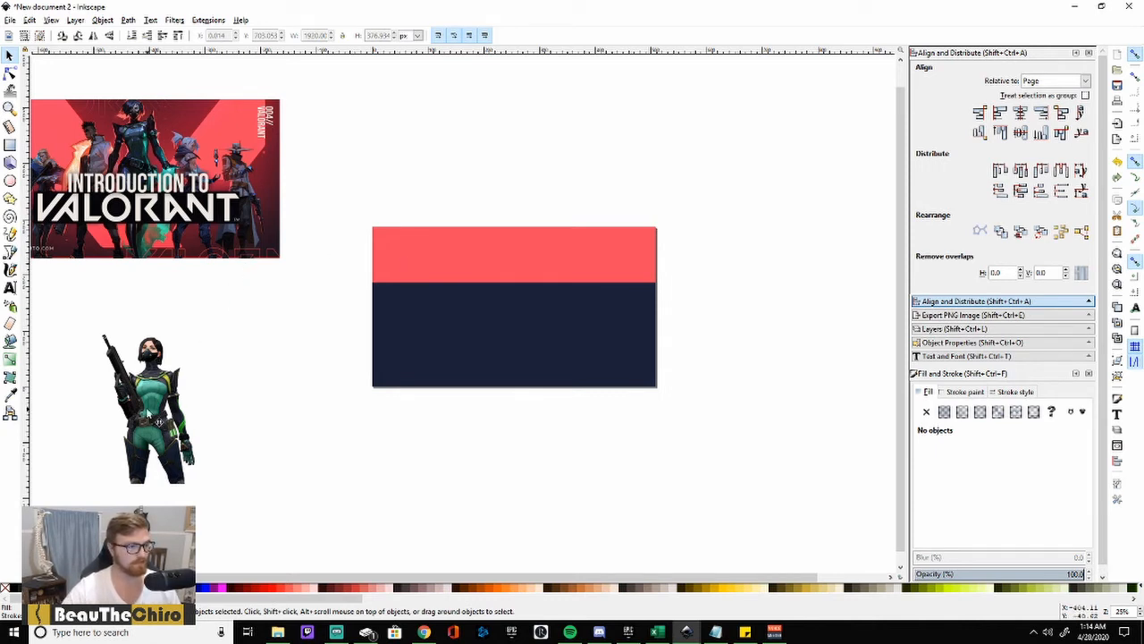
Step: Move the Viper image onto the left part of the page, with her feet near the bottom edge
drag(159, 419, 437, 318)
click(450, 196)
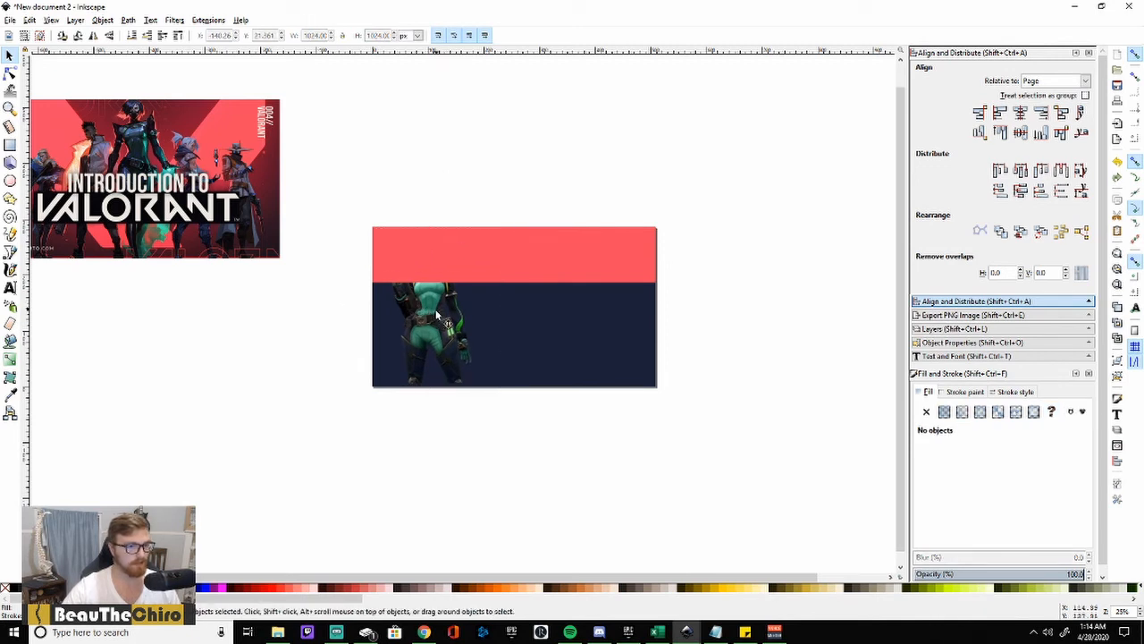
Step: Raise the Viper image above the red strip in the stacking order
click(448, 324)
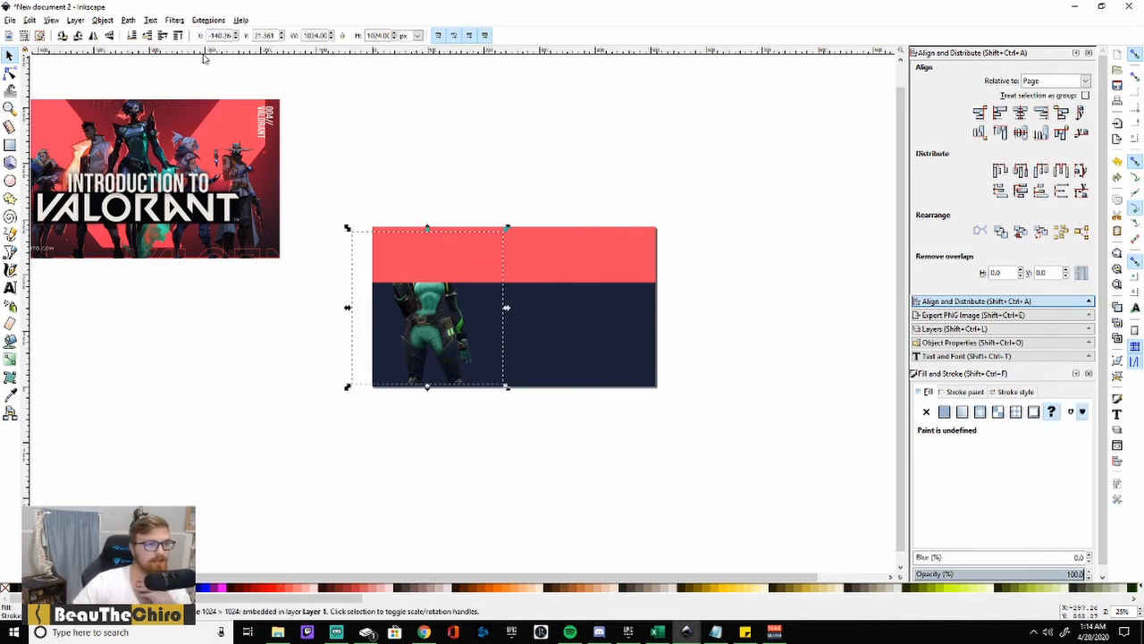
click(161, 36)
click(410, 104)
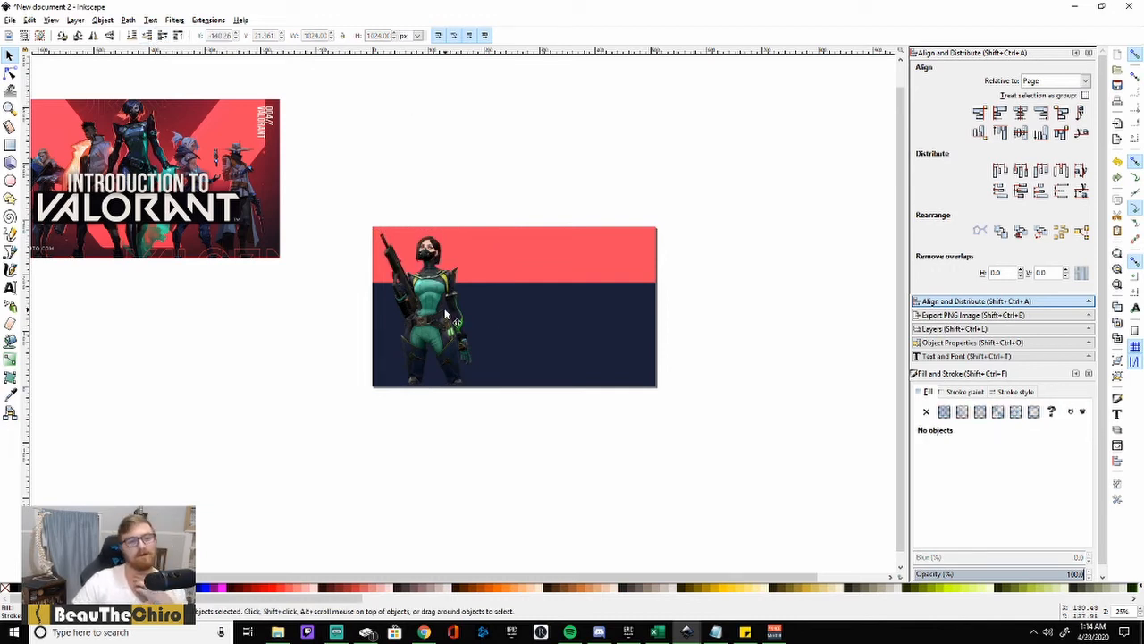
mouse_move(446, 312)
mouse_down()
mouse_move(464, 303)
mouse_move(452, 313)
mouse_up()
click(472, 206)
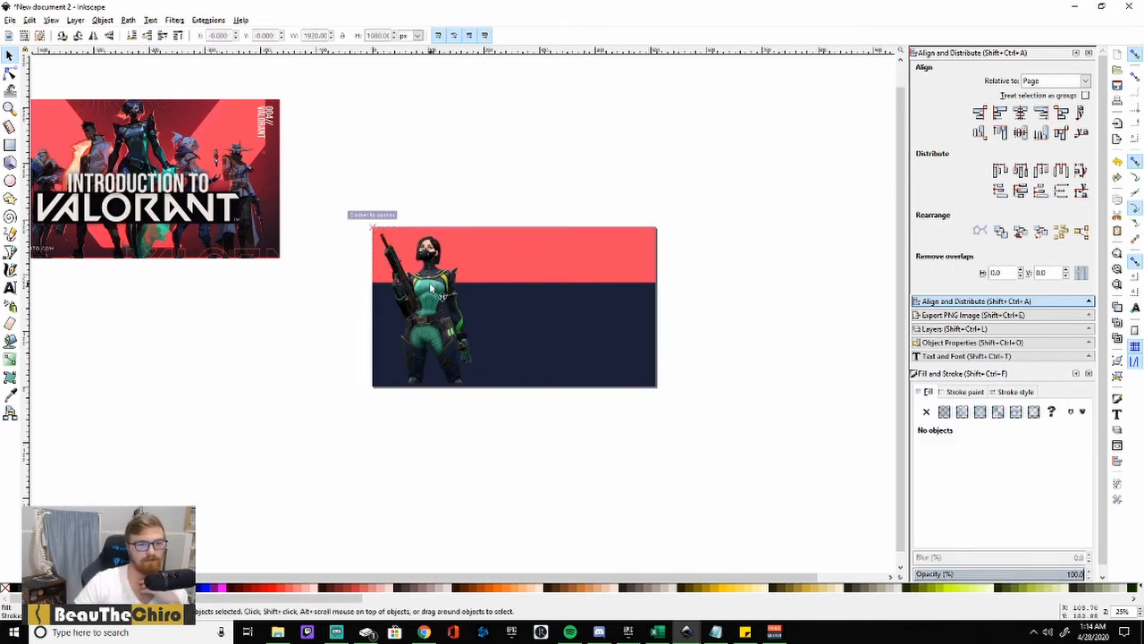
Step: Move the Viper image off the page beneath the reference thumbnail and cover her head with a red rectangle about 396 × 408 px
click(432, 287)
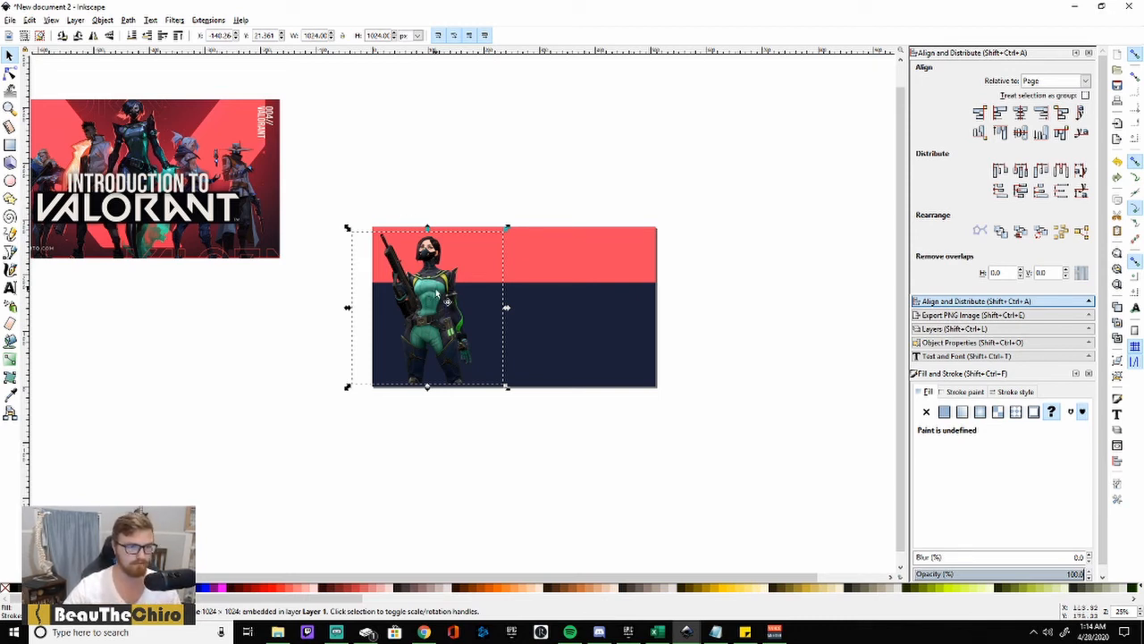
drag(437, 290, 234, 417)
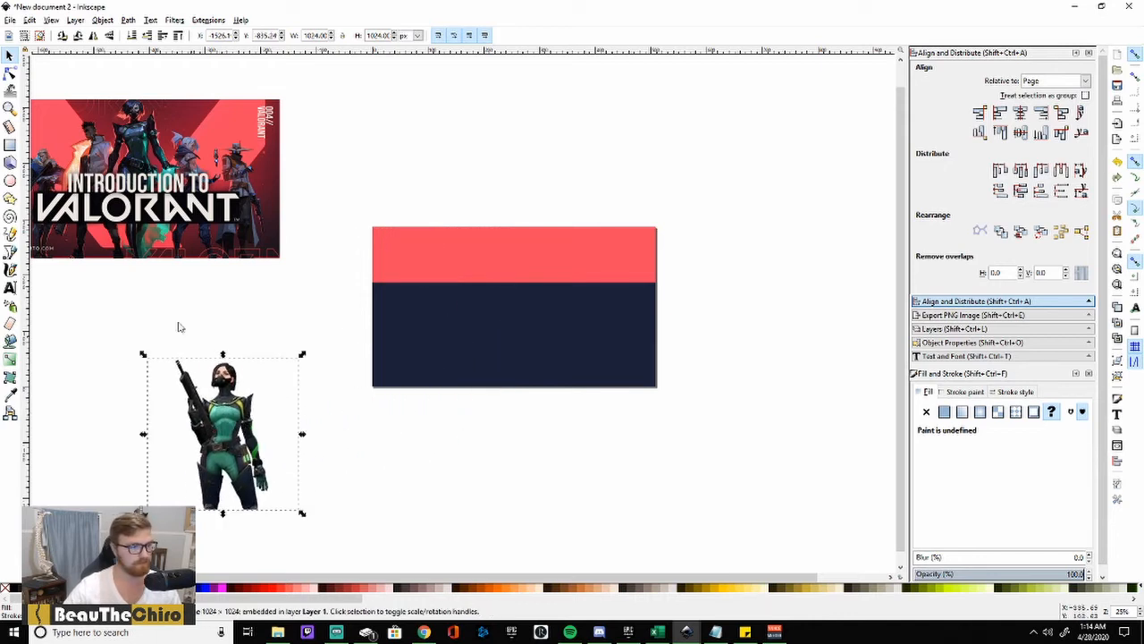
click(10, 144)
drag(195, 312, 255, 371)
click(9, 55)
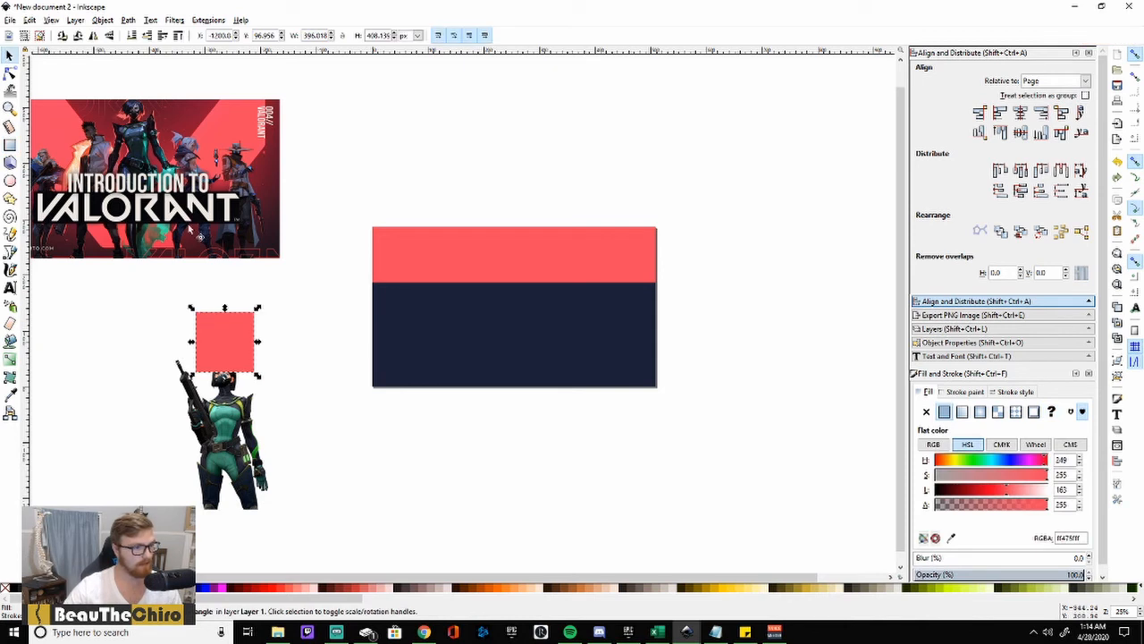
drag(238, 353, 241, 378)
click(78, 377)
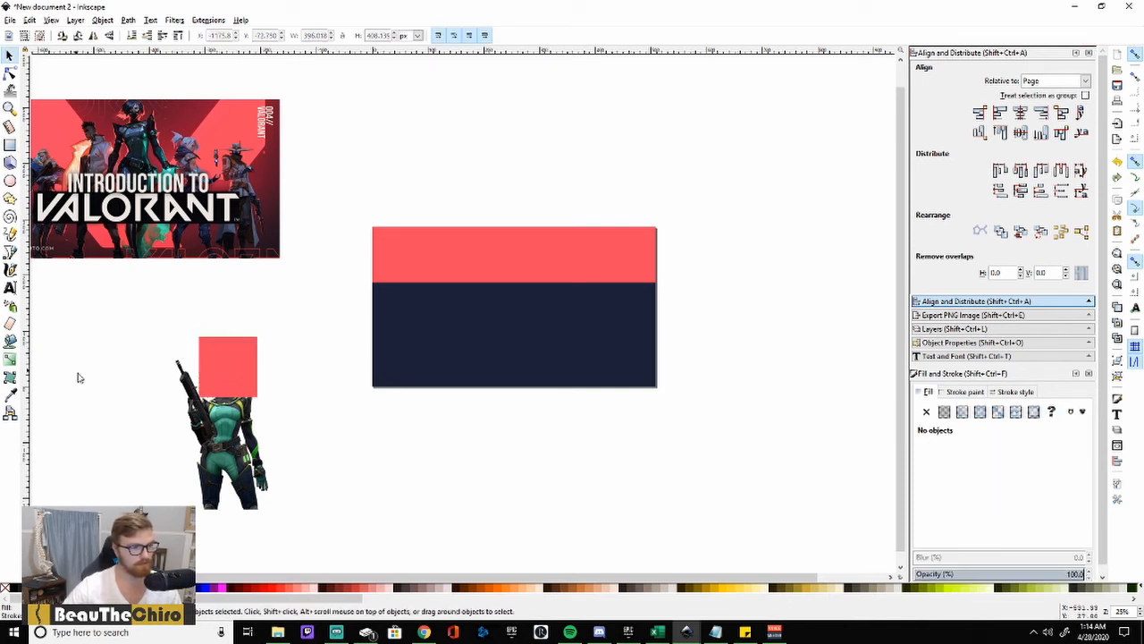
Step: Clip the Viper image to the red rectangle covering her head
click(238, 374)
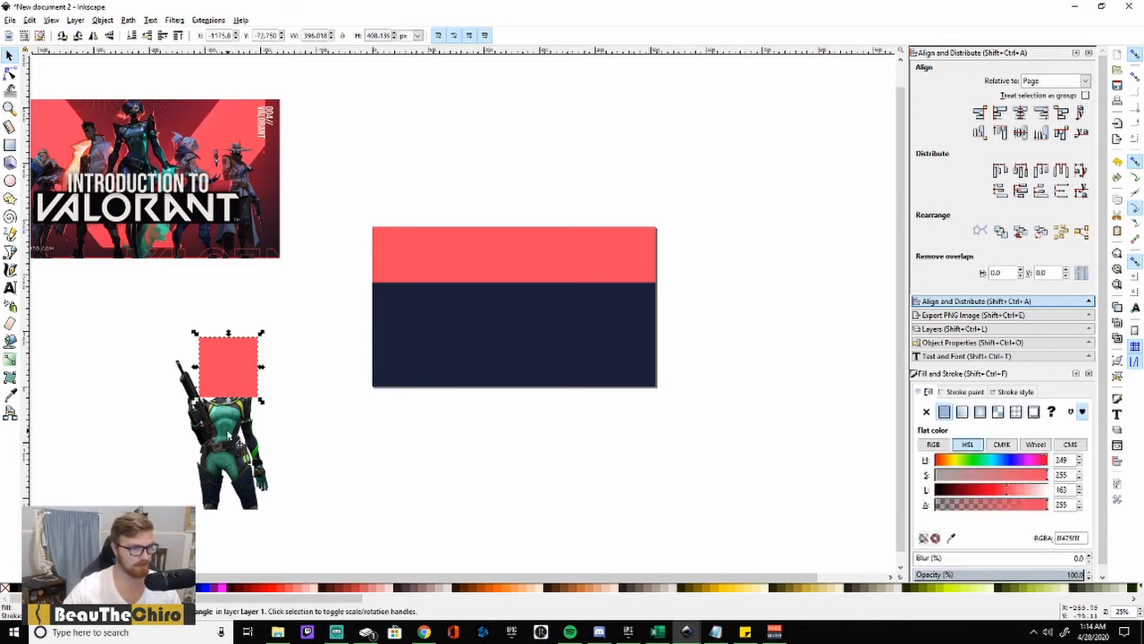
click(240, 438)
shift+click(221, 344)
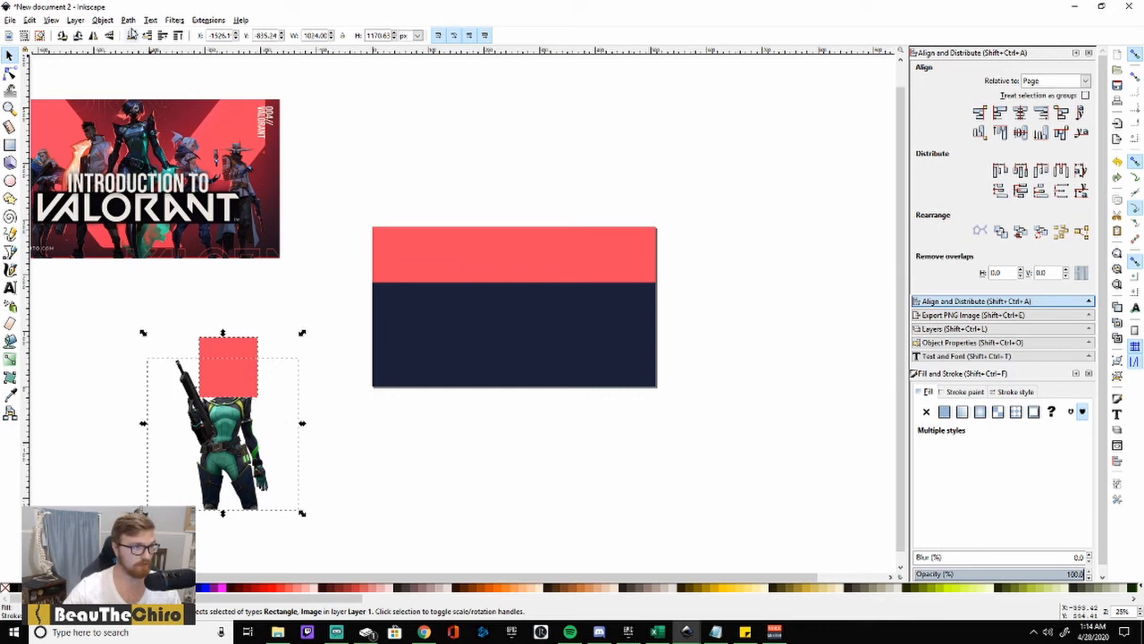
click(103, 19)
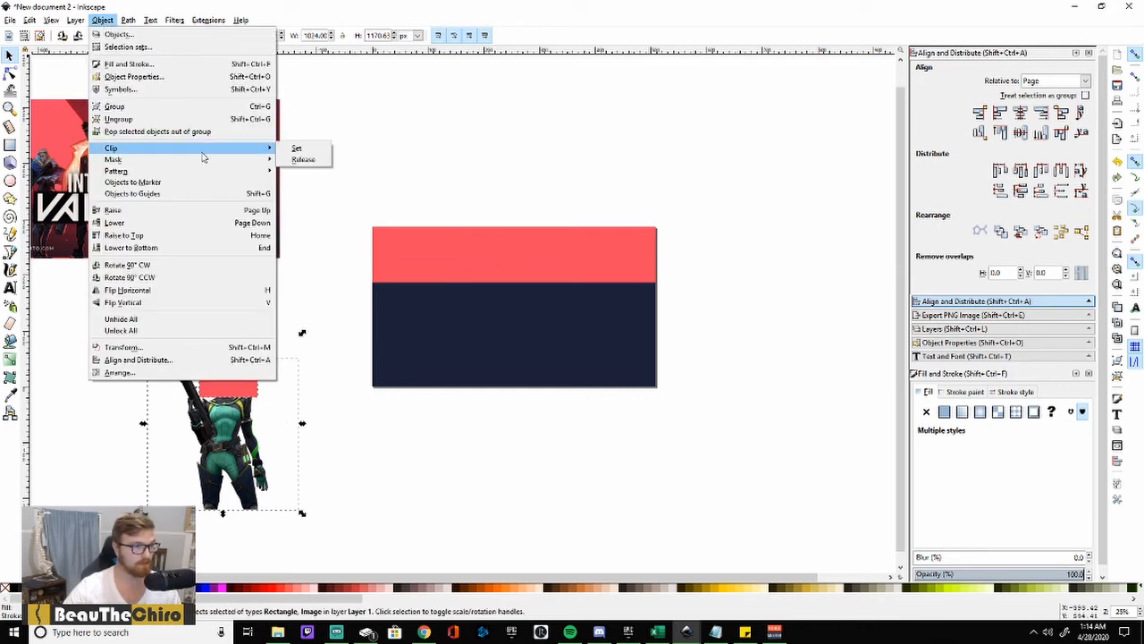
click(298, 149)
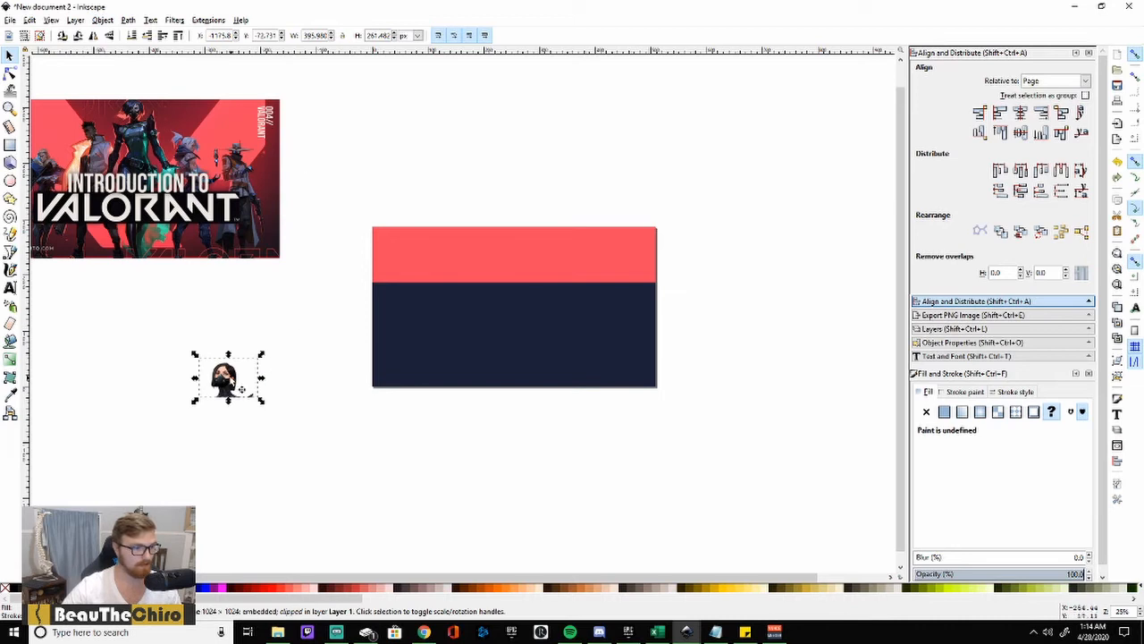
Step: Move the clipped Viper portrait onto the left part of the page and enlarge it to fill most of the page's height
drag(241, 388, 427, 278)
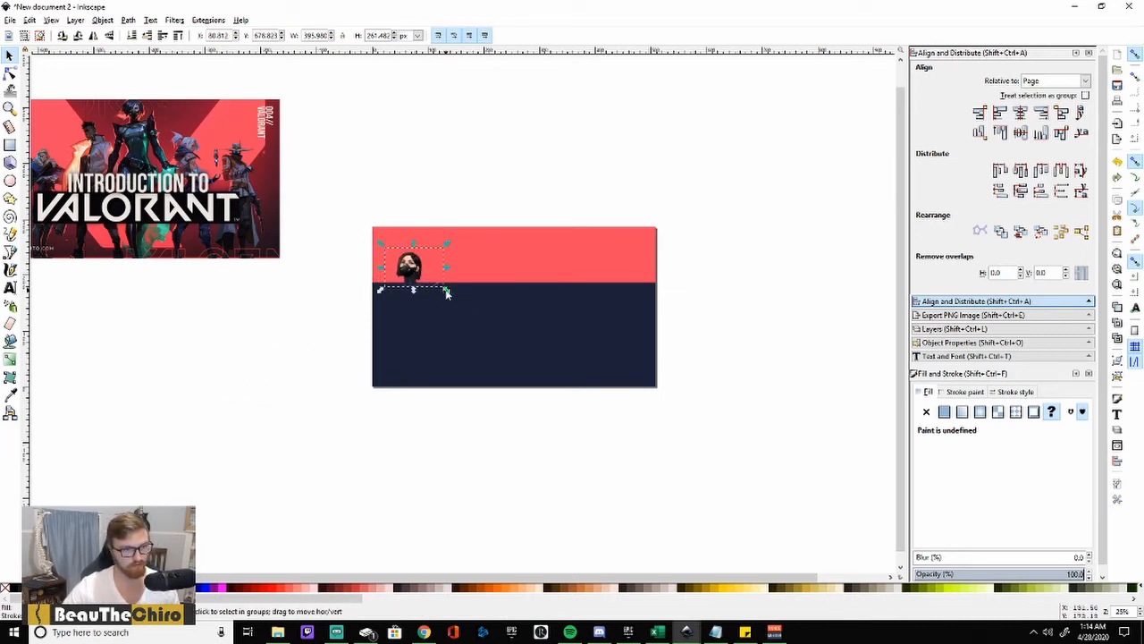
drag(446, 291, 595, 451)
drag(473, 334, 427, 328)
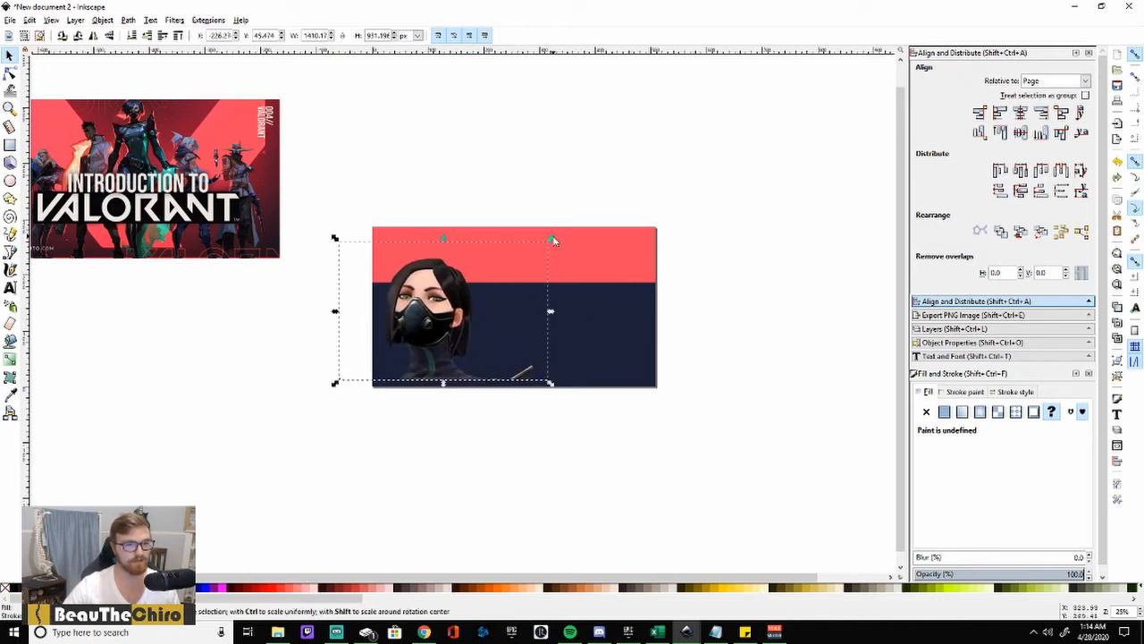
drag(552, 239, 519, 270)
drag(414, 326, 427, 319)
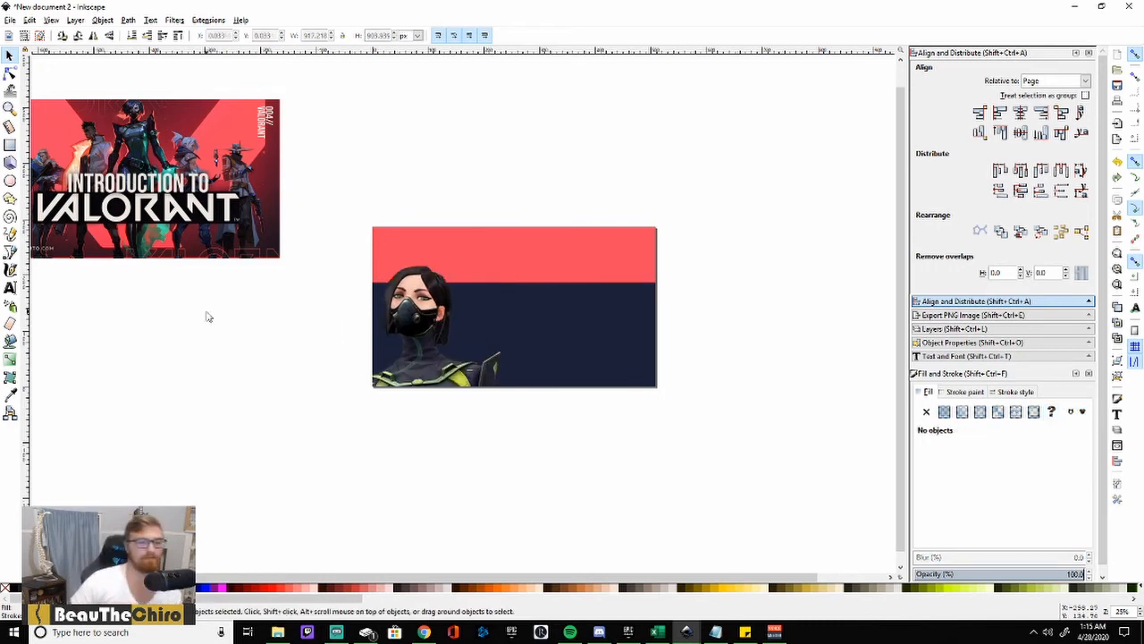
Step: Add the text "Easy Valorant Thumbnails" on the empty canvas above the page
click(11, 289)
click(469, 171)
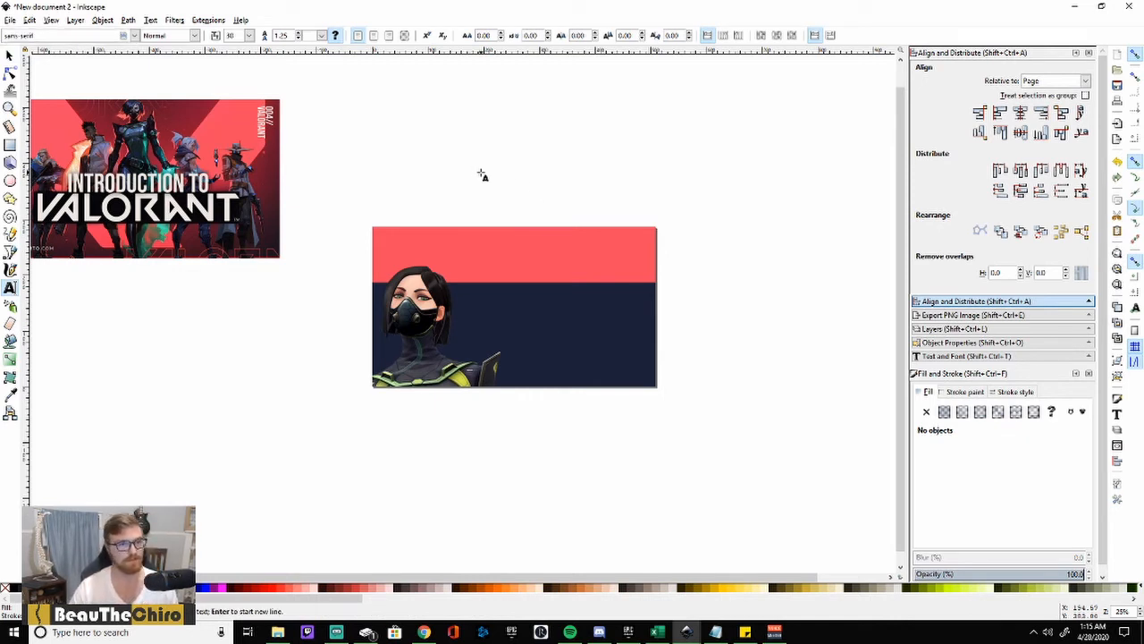
text(05)
key(BackSpace)
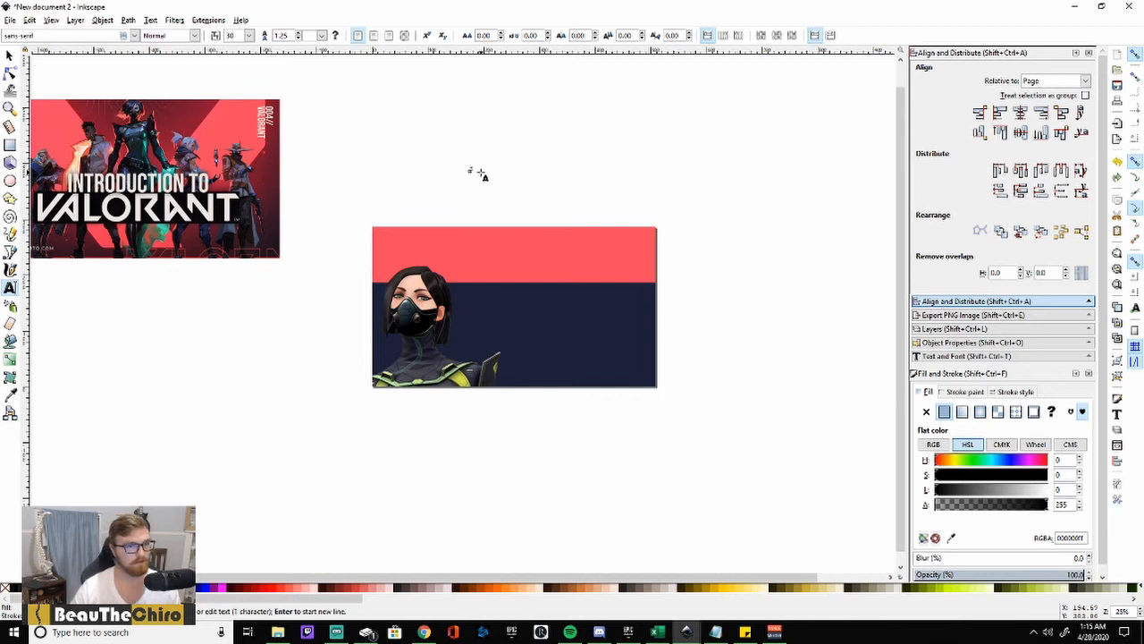
text(05//Valorant Thumbnail)
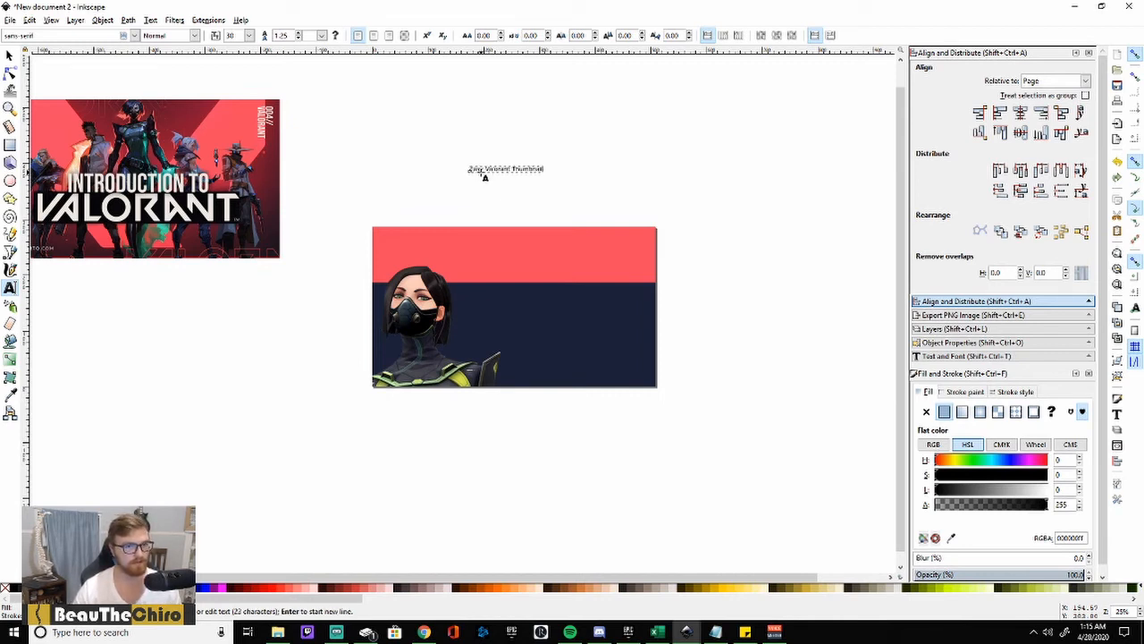
click(9, 55)
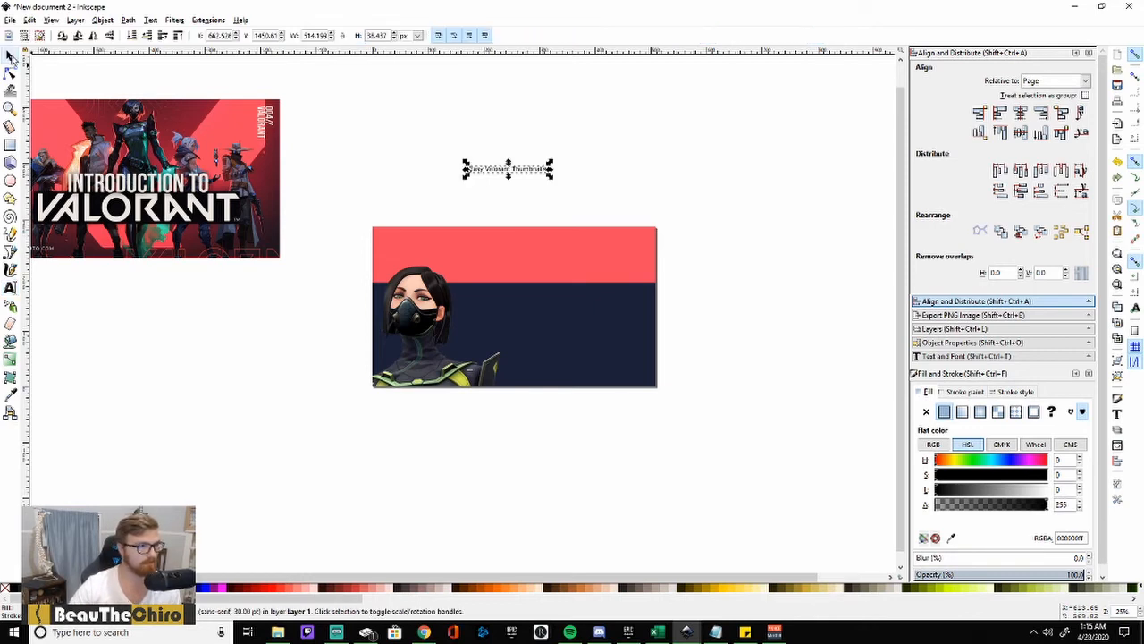
double_click(503, 170)
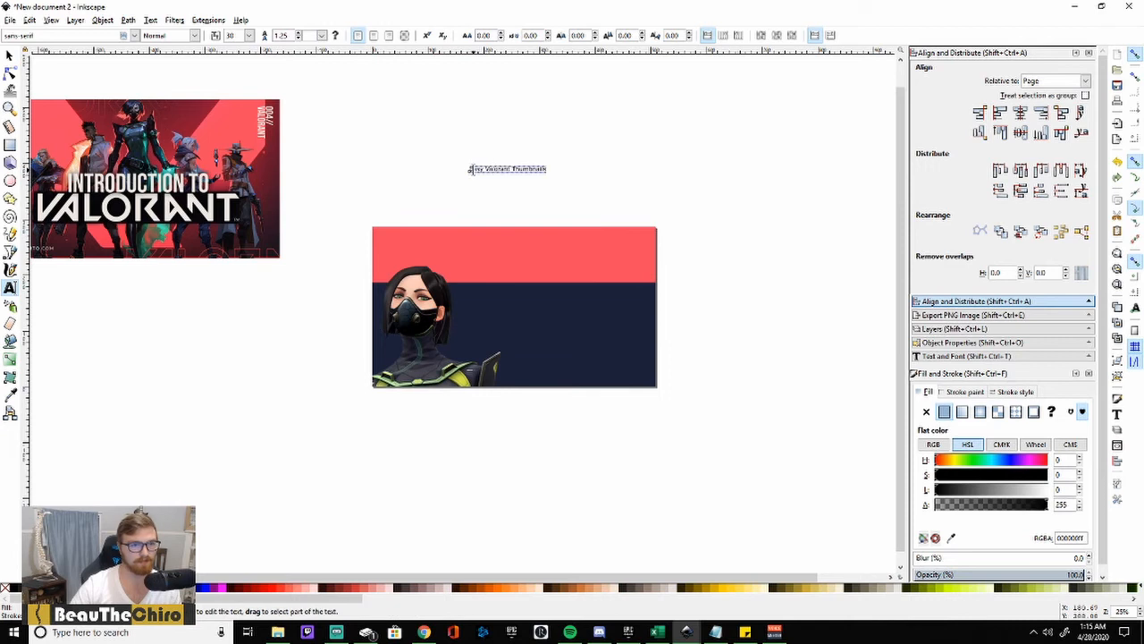
drag(475, 173, 488, 174)
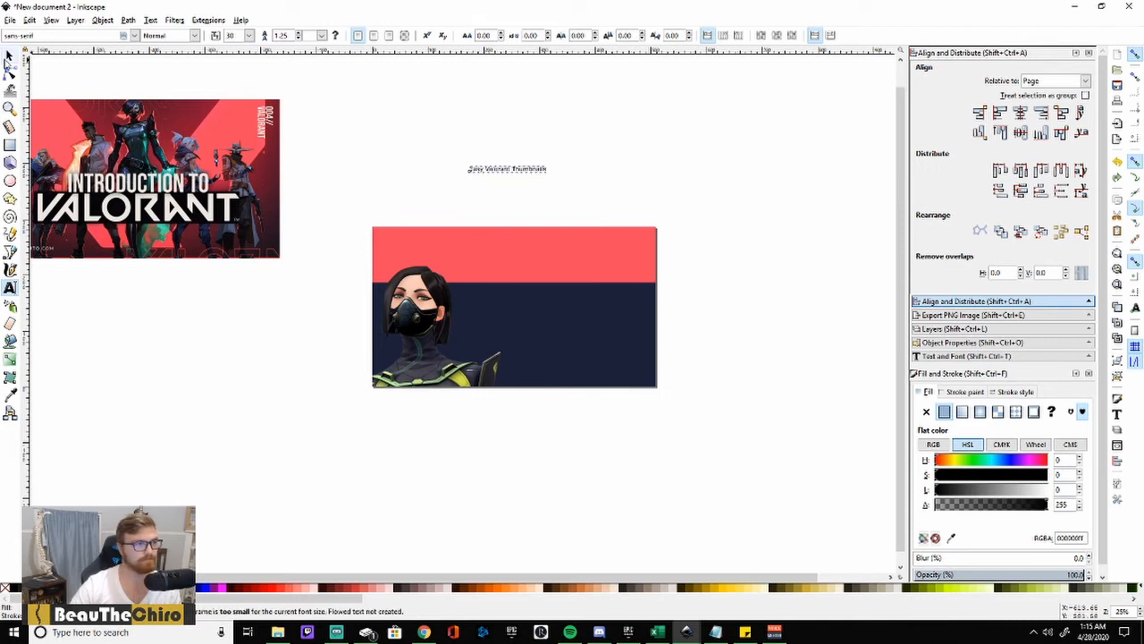
click(9, 58)
Step: Set the whole "Easy Valorant Thumbnails" text in the VALORANT font
ctrl+scroll(501, 168, up, 3)
double_click(365, 170)
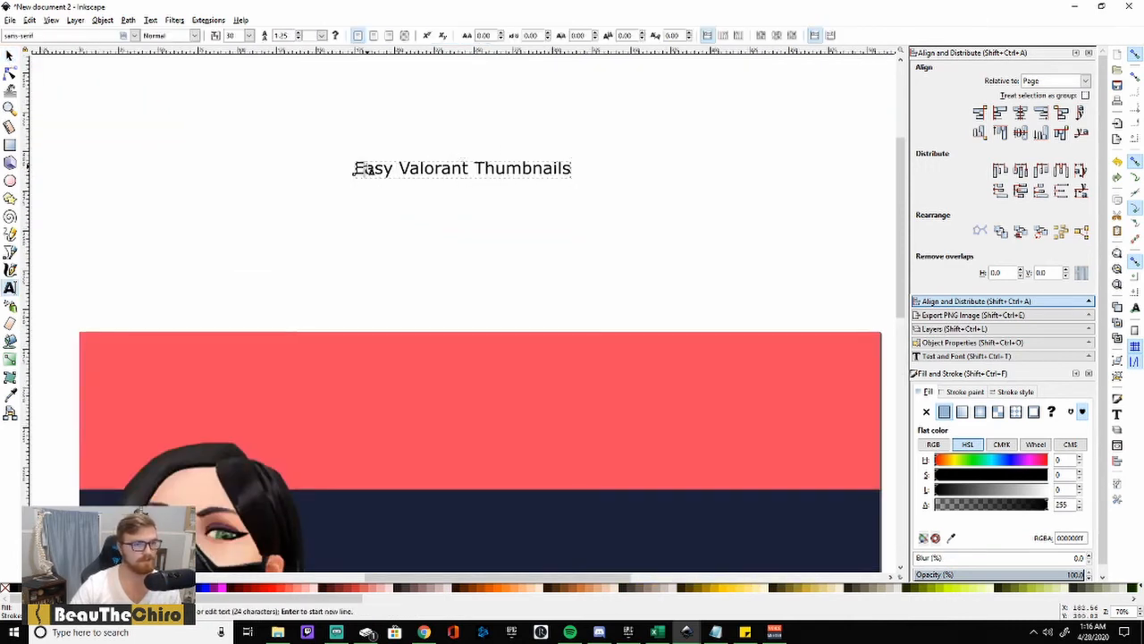
key(ctrl+a)
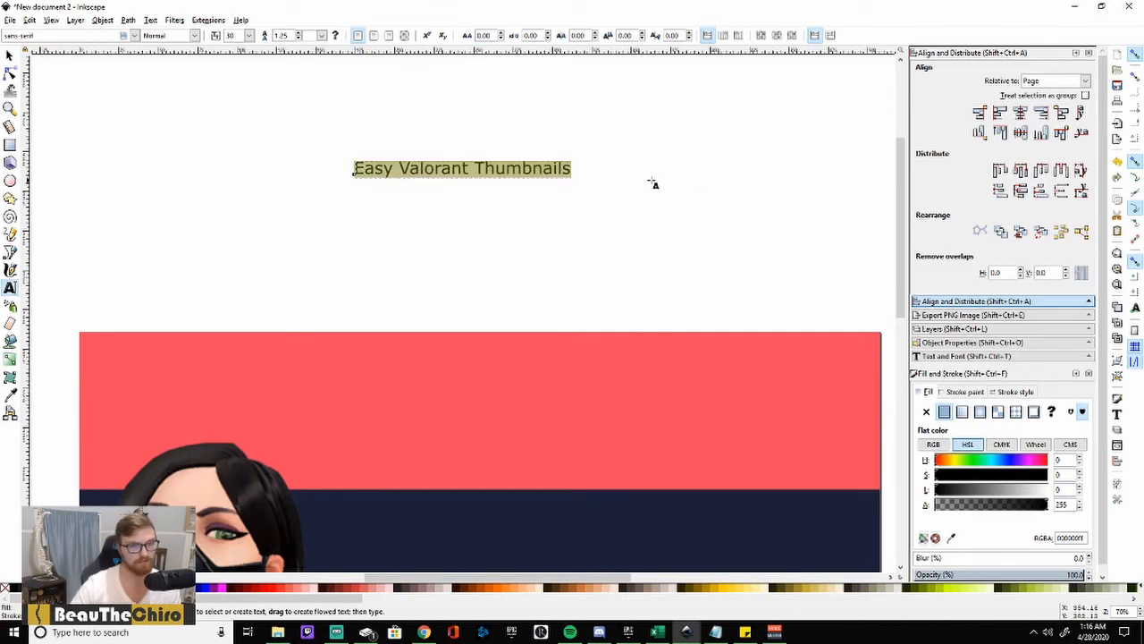
click(990, 359)
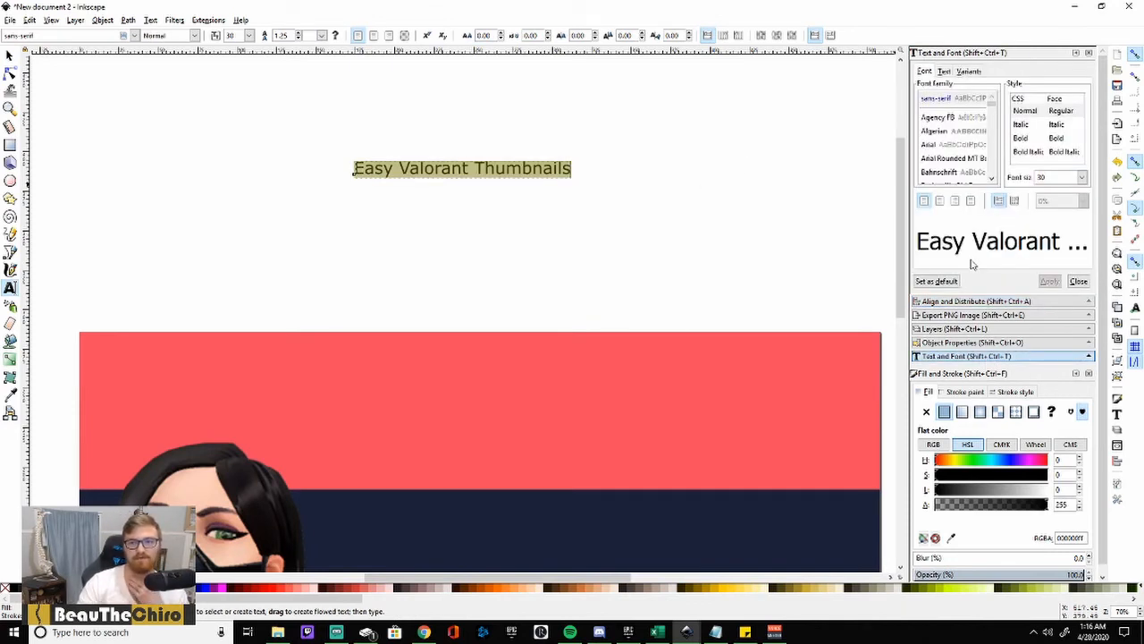
scroll(960, 146, down, 5)
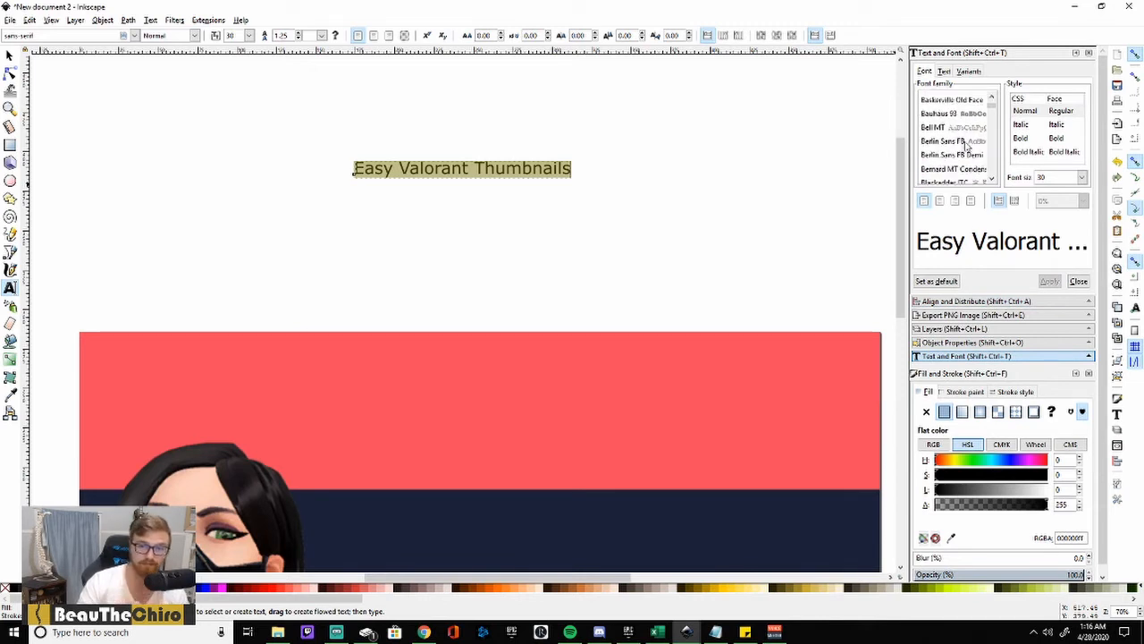
scroll(965, 146, down, 5)
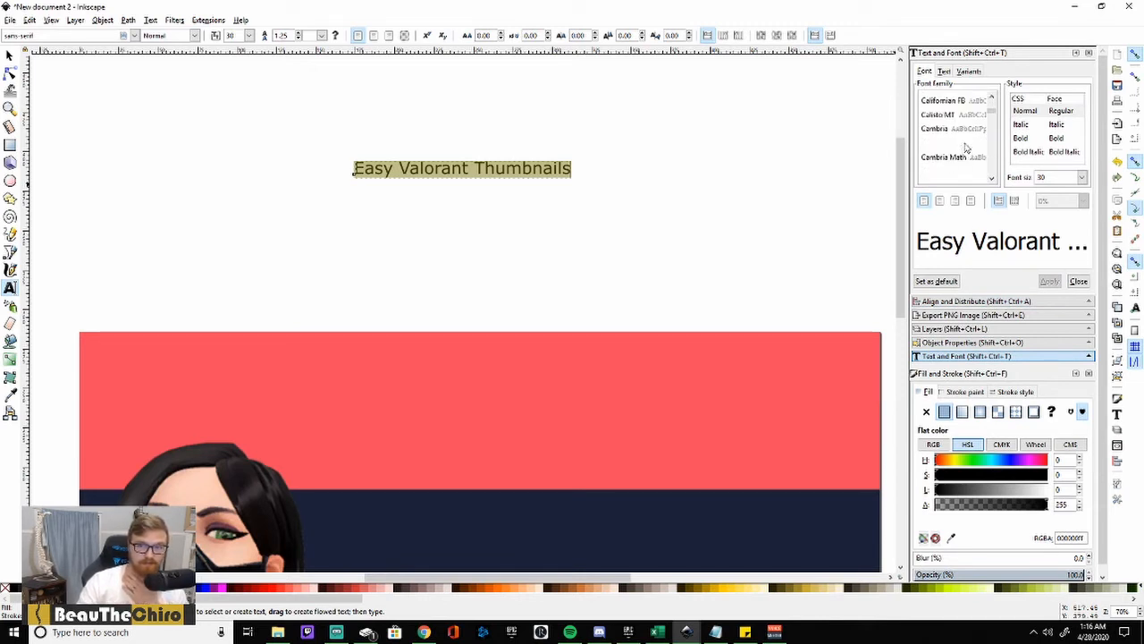
scroll(966, 148, down, 6)
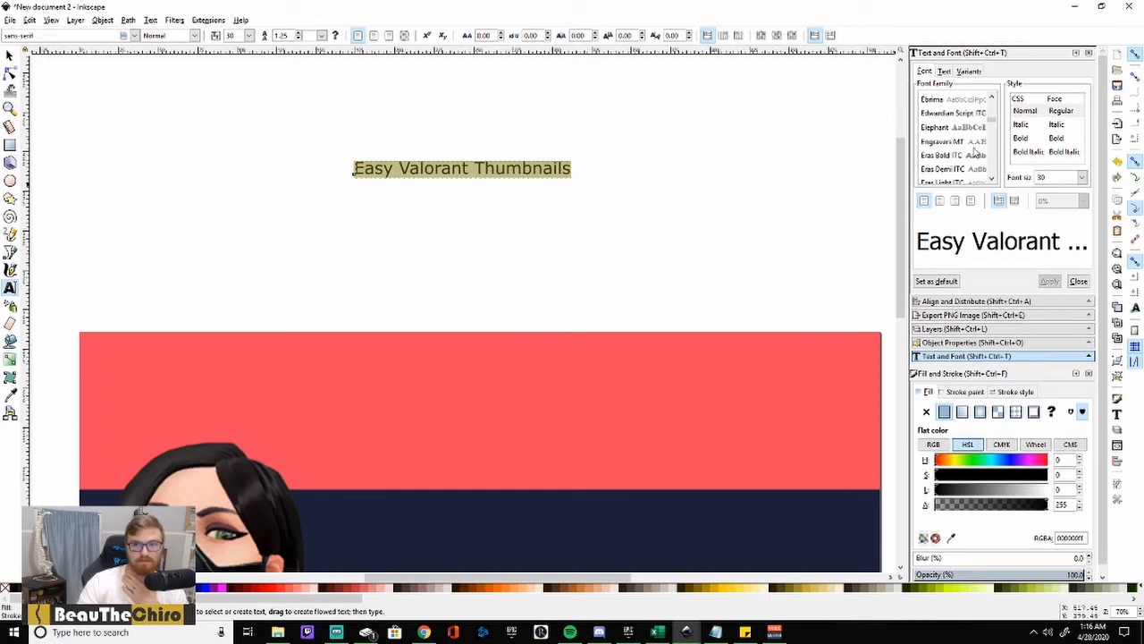
scroll(963, 158, down, 5)
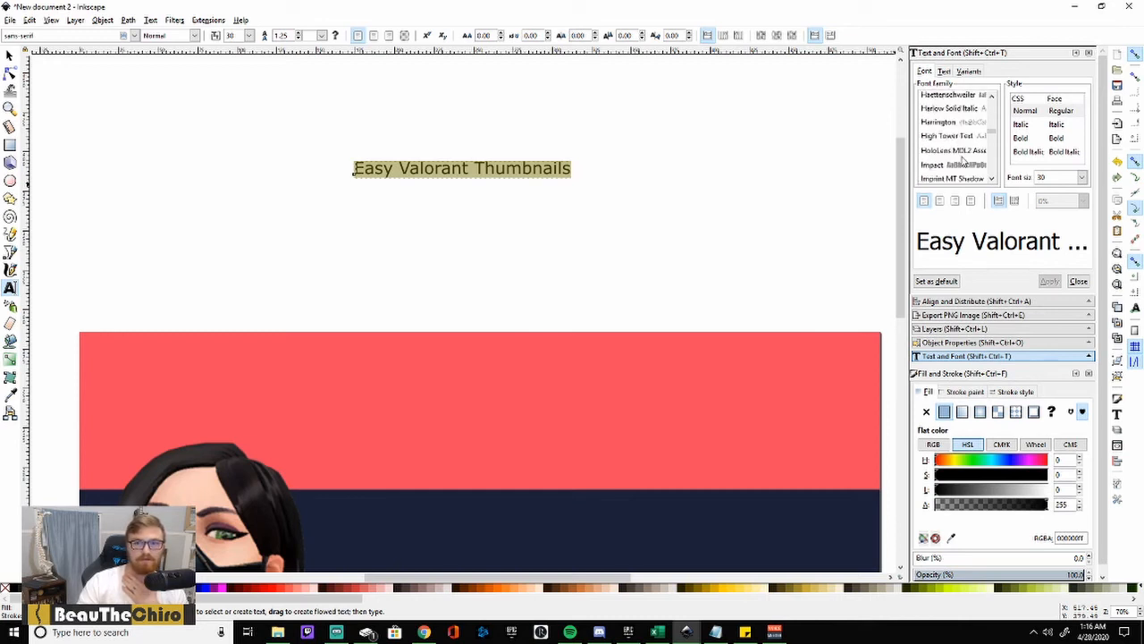
drag(993, 134, 993, 168)
scroll(973, 164, down, 5)
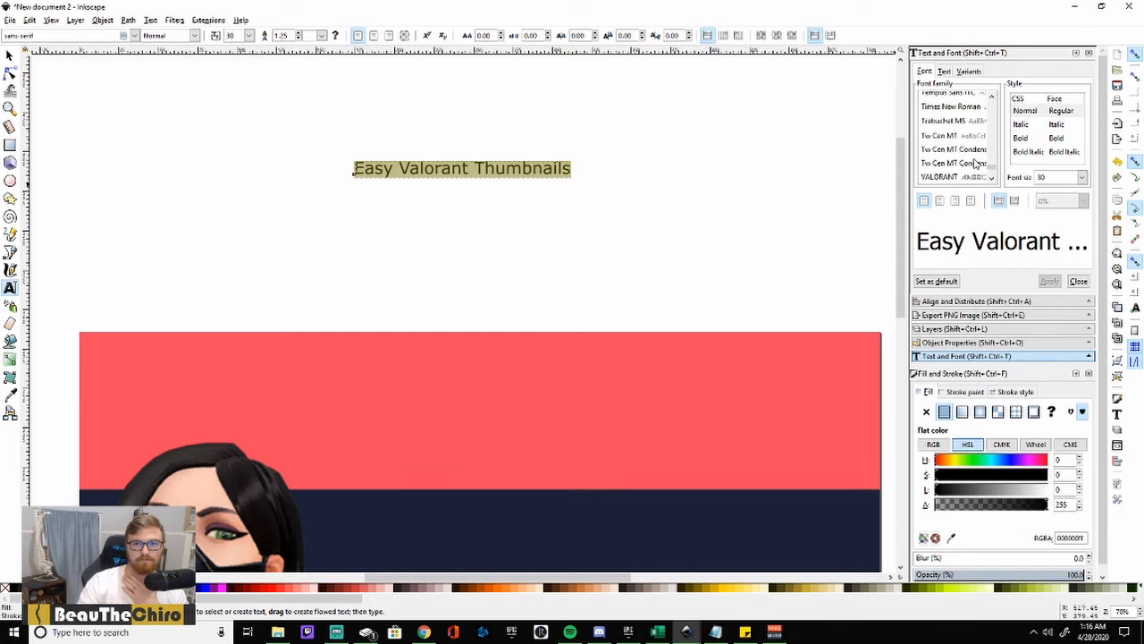
click(953, 125)
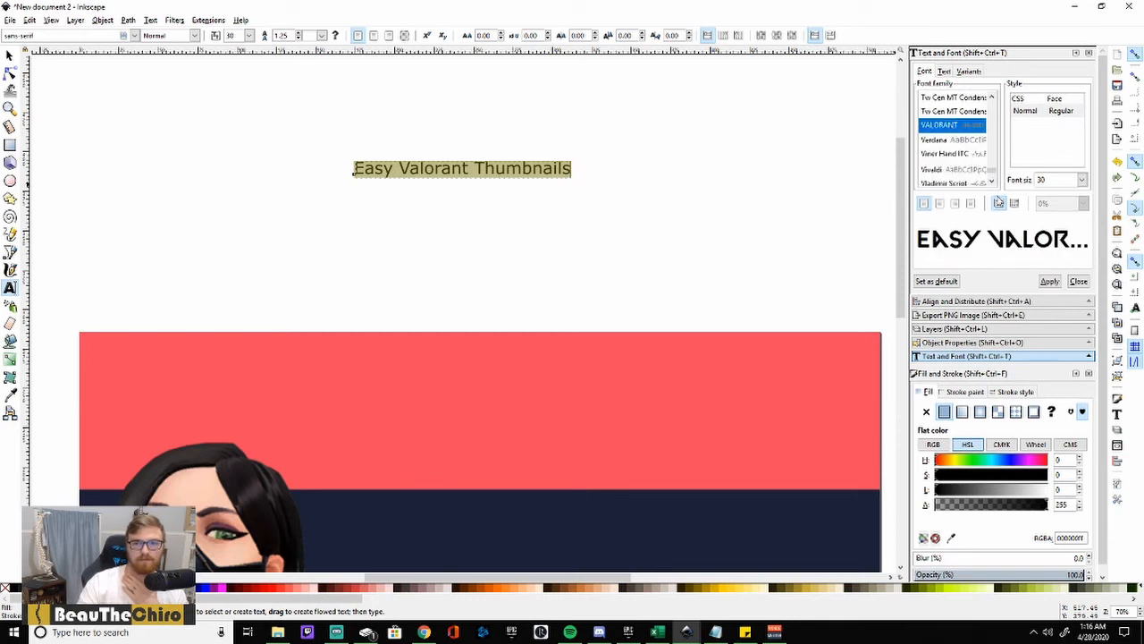
click(1053, 283)
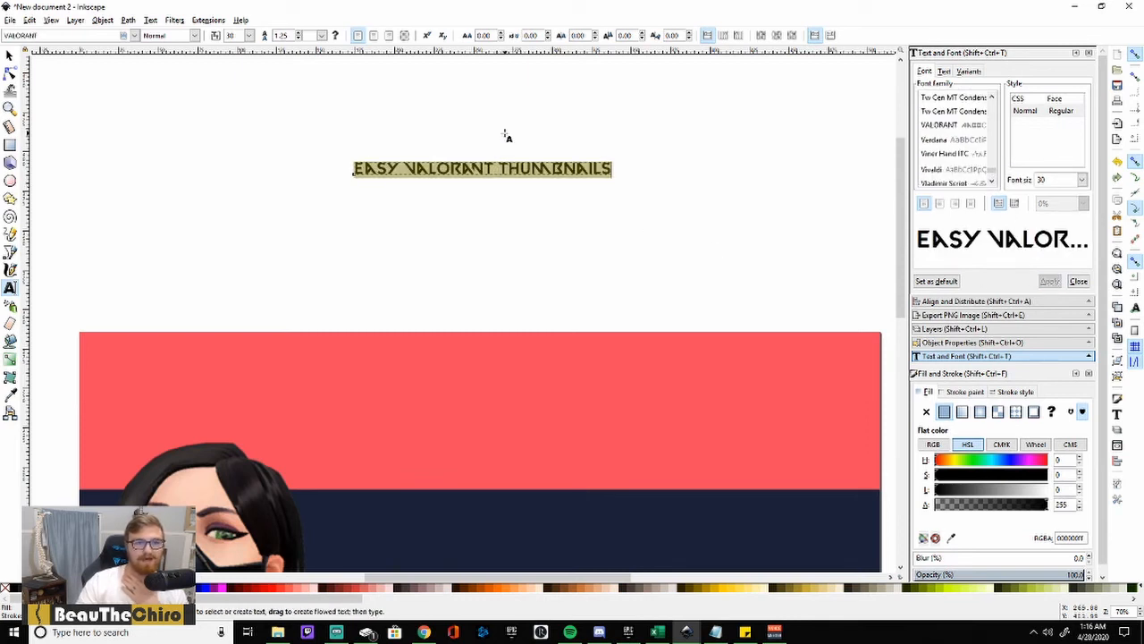
Step: Move the title text onto the red strip and enlarge it to about 2438 px wide and 116 px high
click(505, 134)
click(10, 56)
drag(454, 172, 362, 398)
ctrl+scroll(473, 256, down, 2)
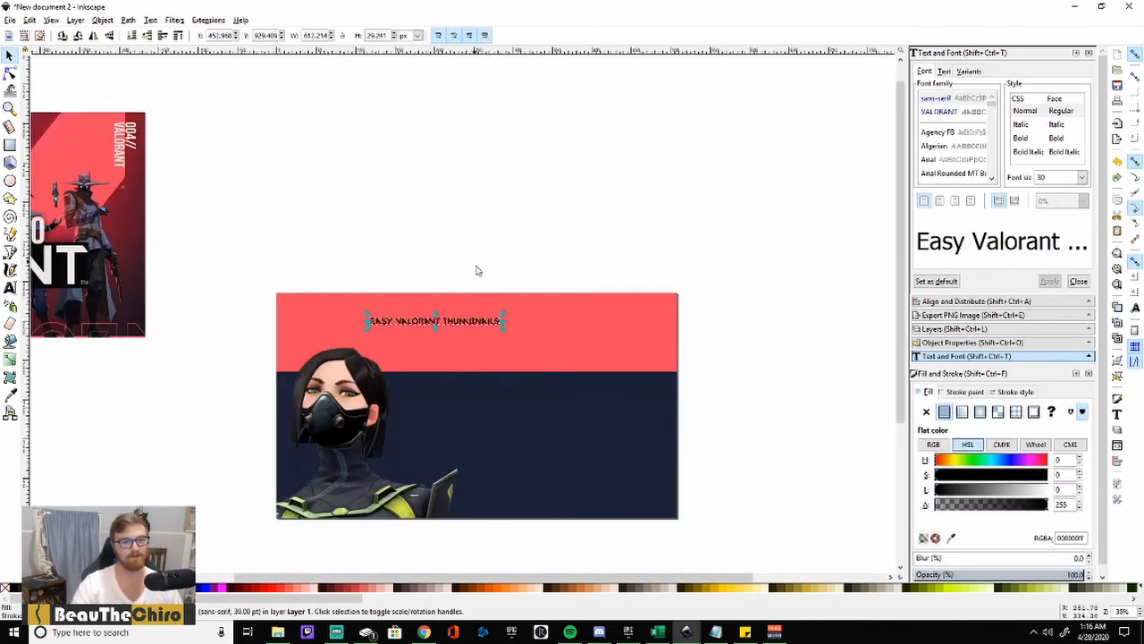
drag(503, 324, 561, 434)
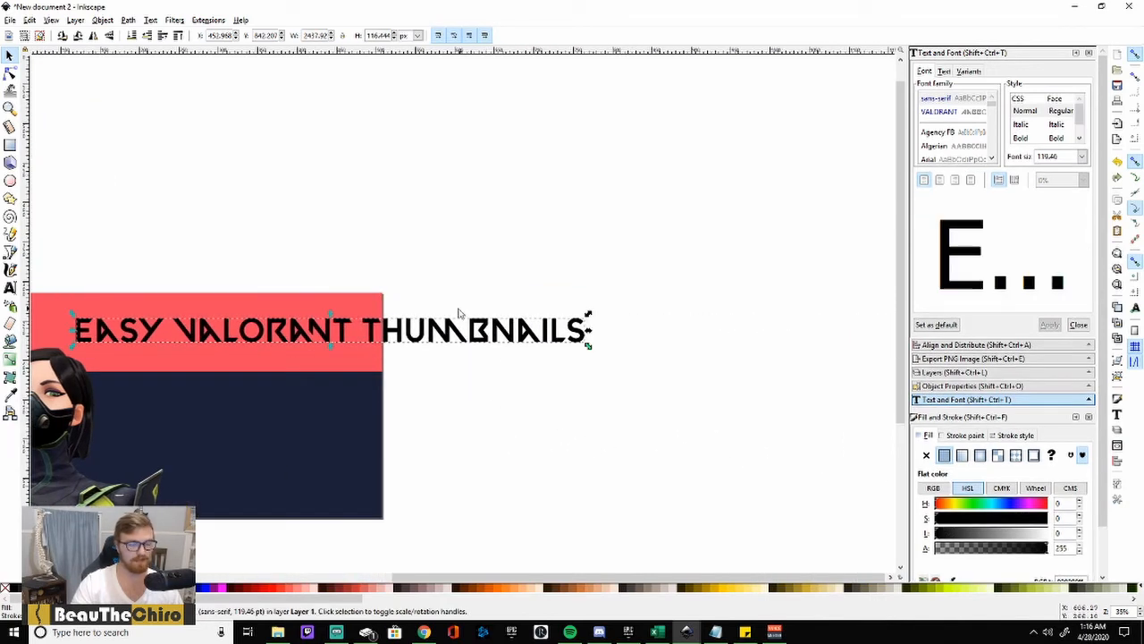
Step: Duplicate the title text and place the copy below it, over the navy area
scroll(490, 413, left, 4)
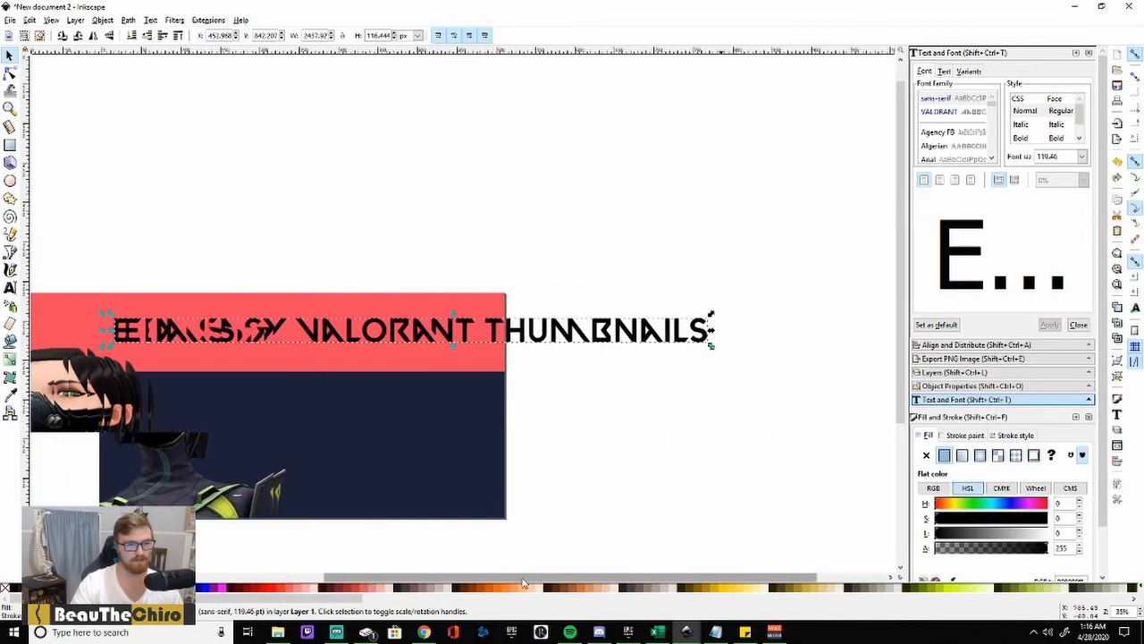
right_click(440, 333)
click(508, 415)
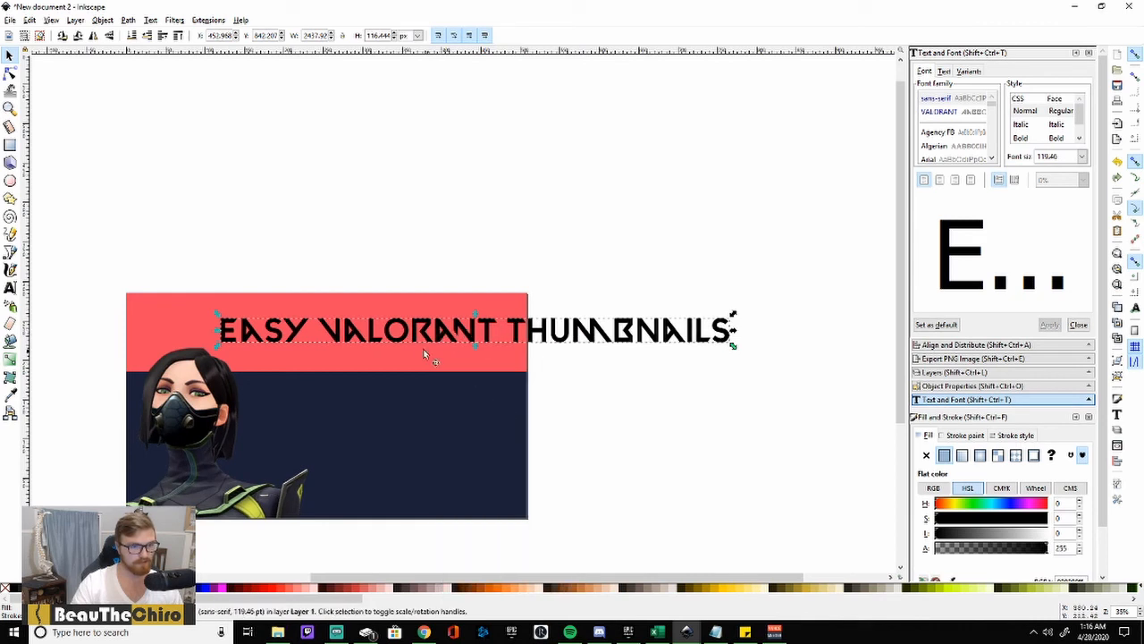
drag(429, 349, 473, 426)
Step: Shorten the title text on the red strip to just "Easy"
double_click(288, 332)
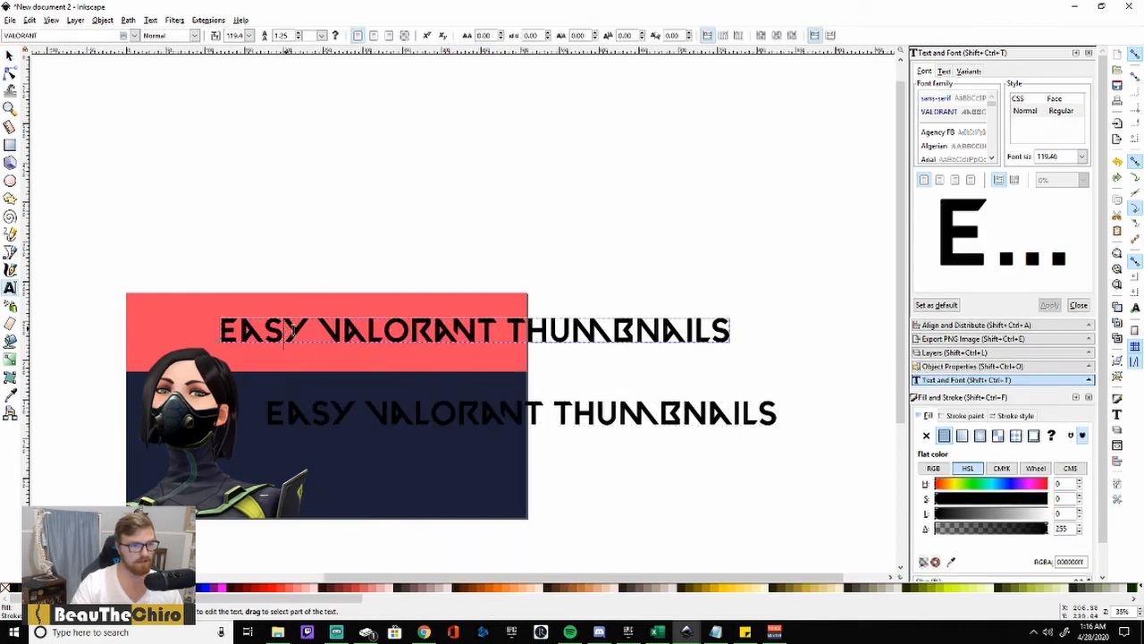
drag(320, 331, 871, 340)
key(Delete)
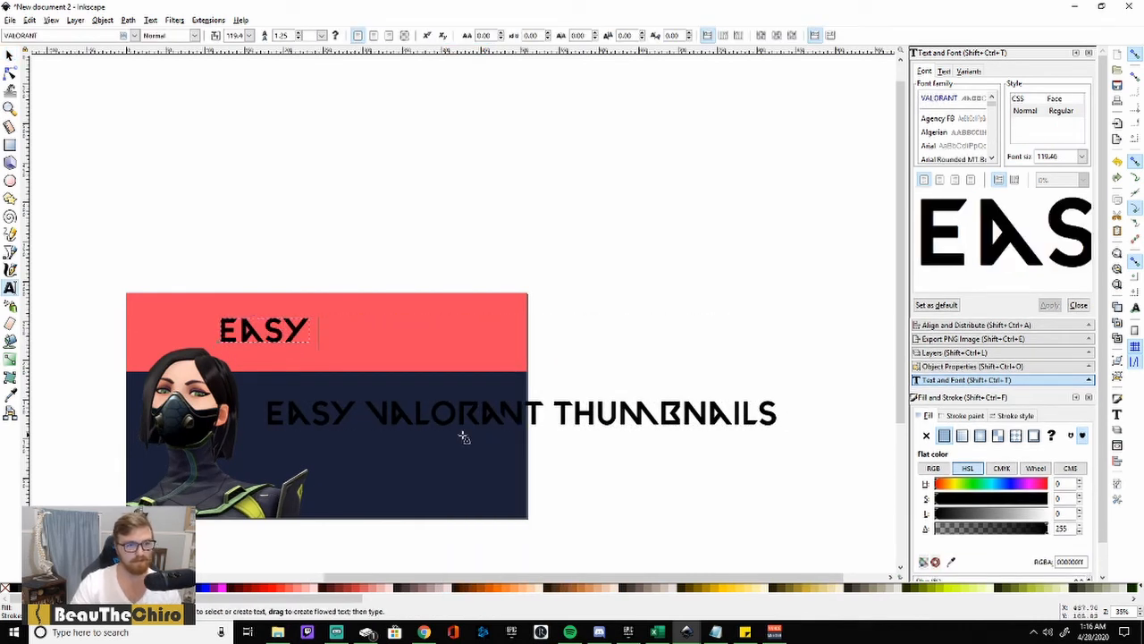
click(9, 56)
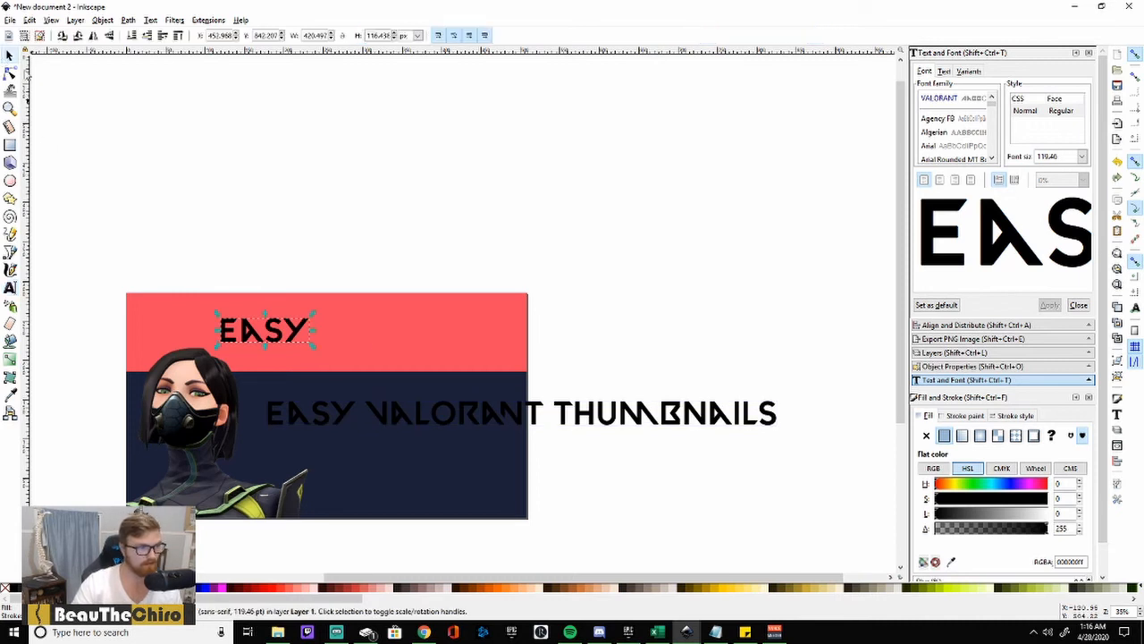
Step: Remove the word "Easy" from the lower title copy so it reads "Valorant Thumbnails"
double_click(356, 417)
click(342, 416)
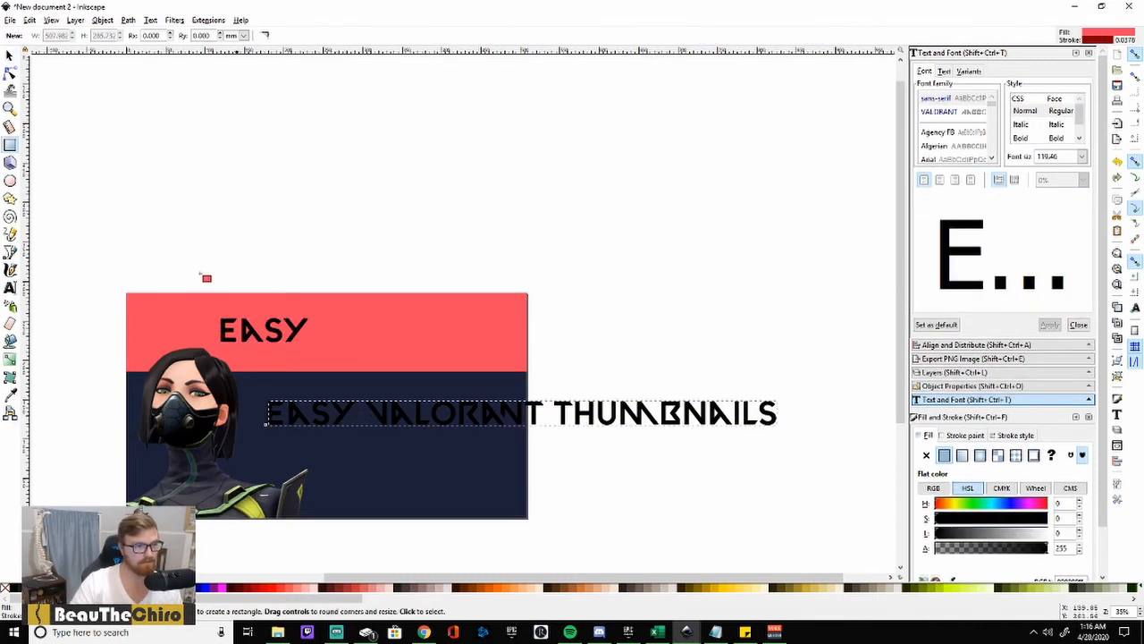
click(9, 55)
double_click(343, 417)
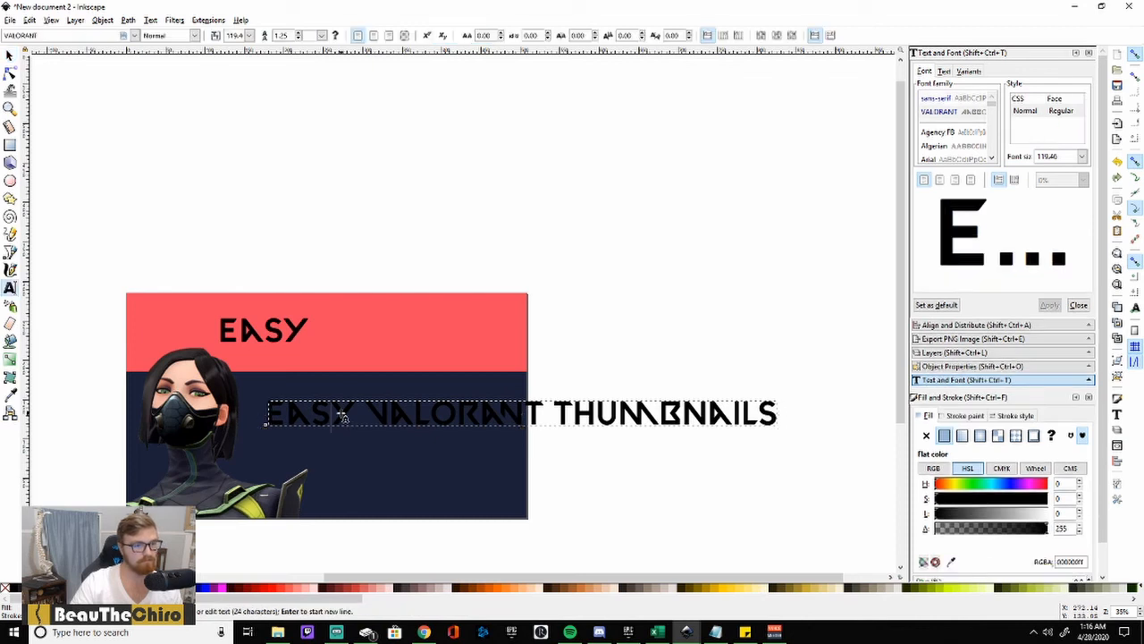
drag(354, 417, 261, 413)
key(BackSpace)
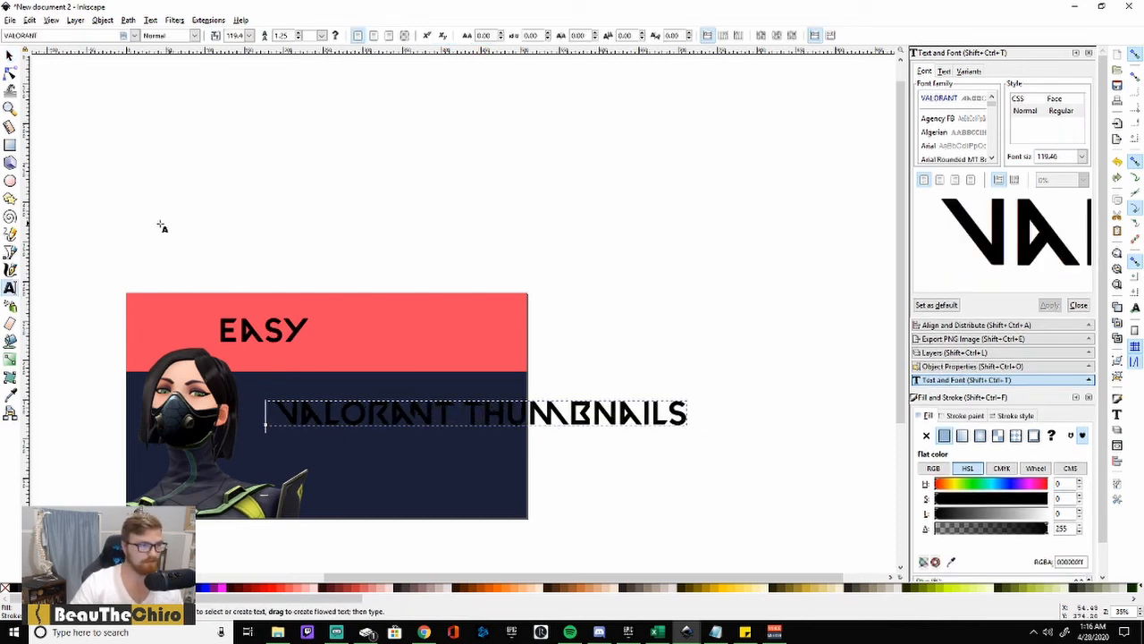
click(9, 55)
key(Escape)
click(288, 344)
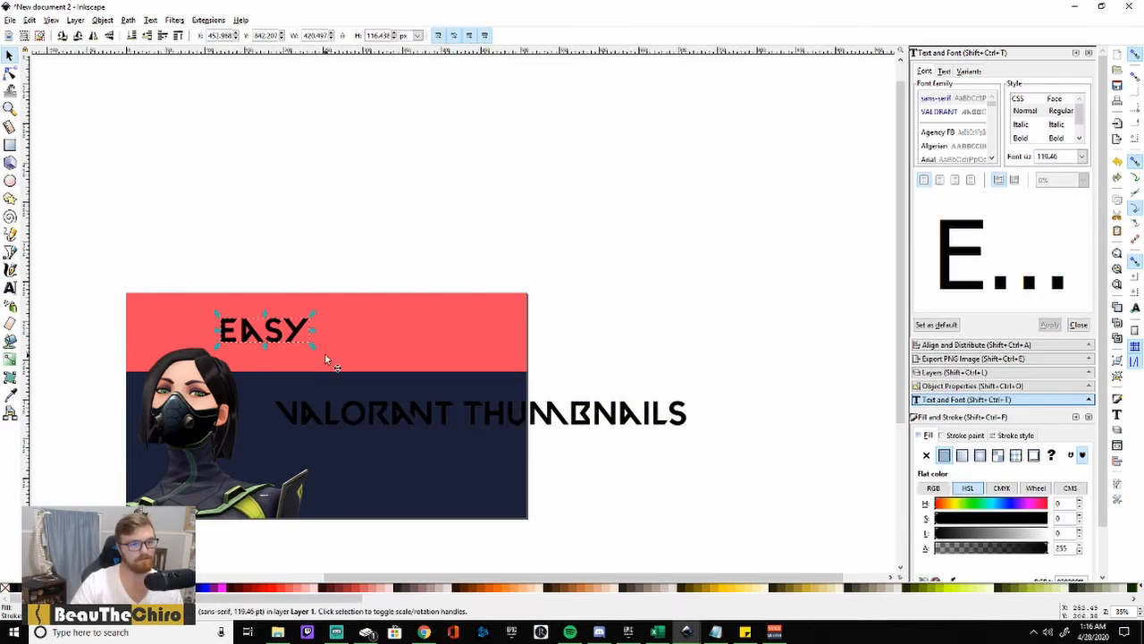
drag(316, 348, 332, 352)
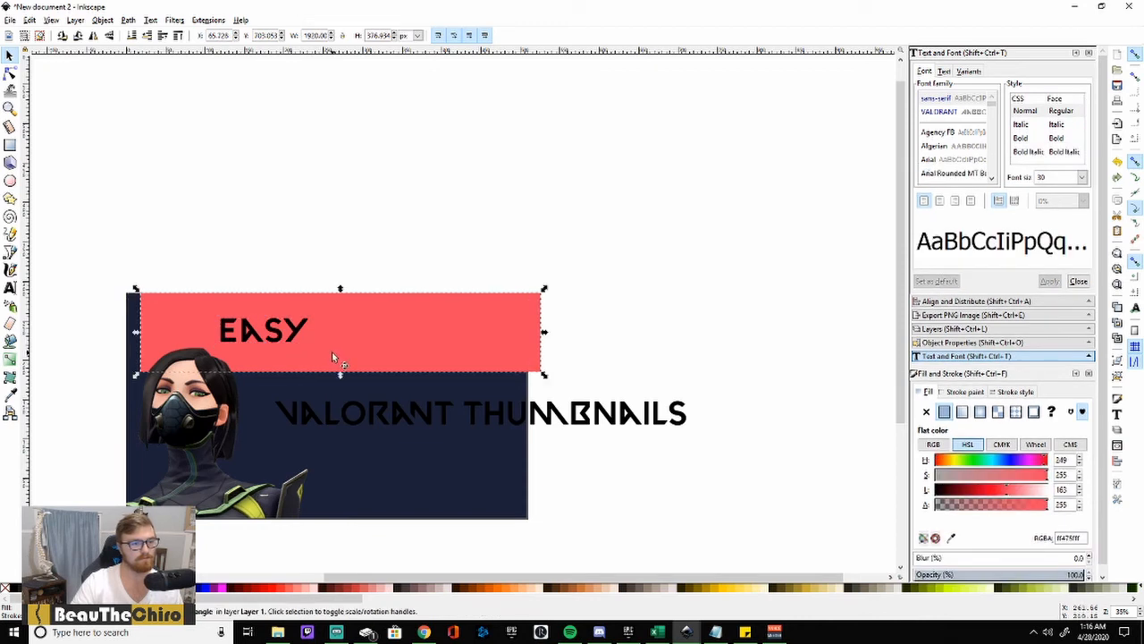
key(ctrl+z)
click(298, 265)
Step: Enlarge the "Easy" text to about 1160 px wide and 321 px high and fit it within the red strip
click(256, 333)
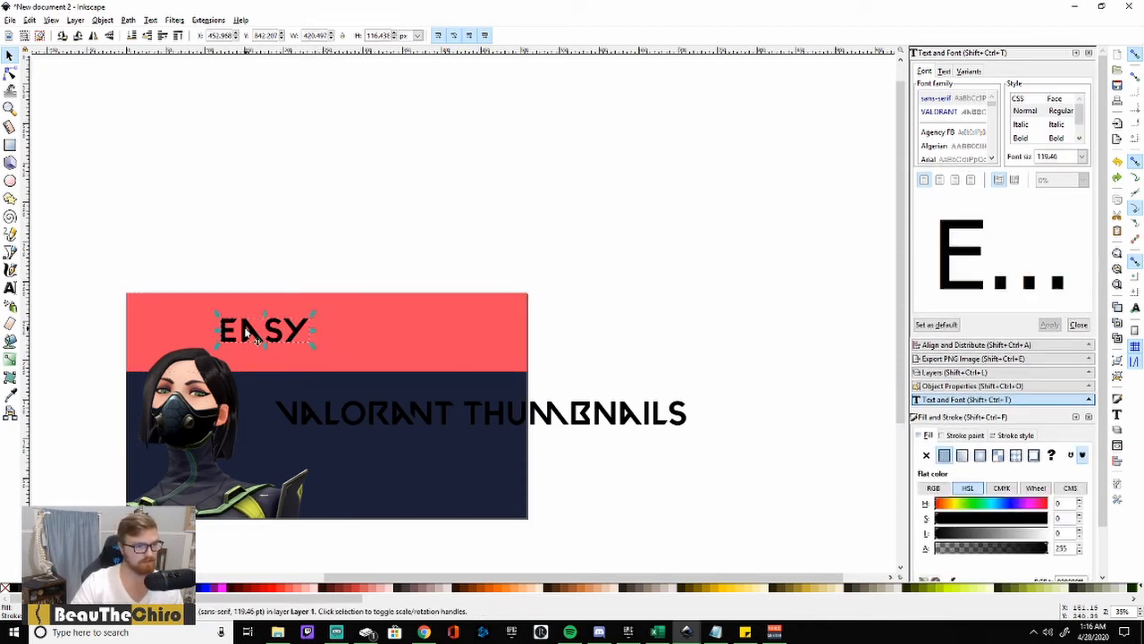
drag(311, 343, 475, 406)
drag(394, 377, 396, 347)
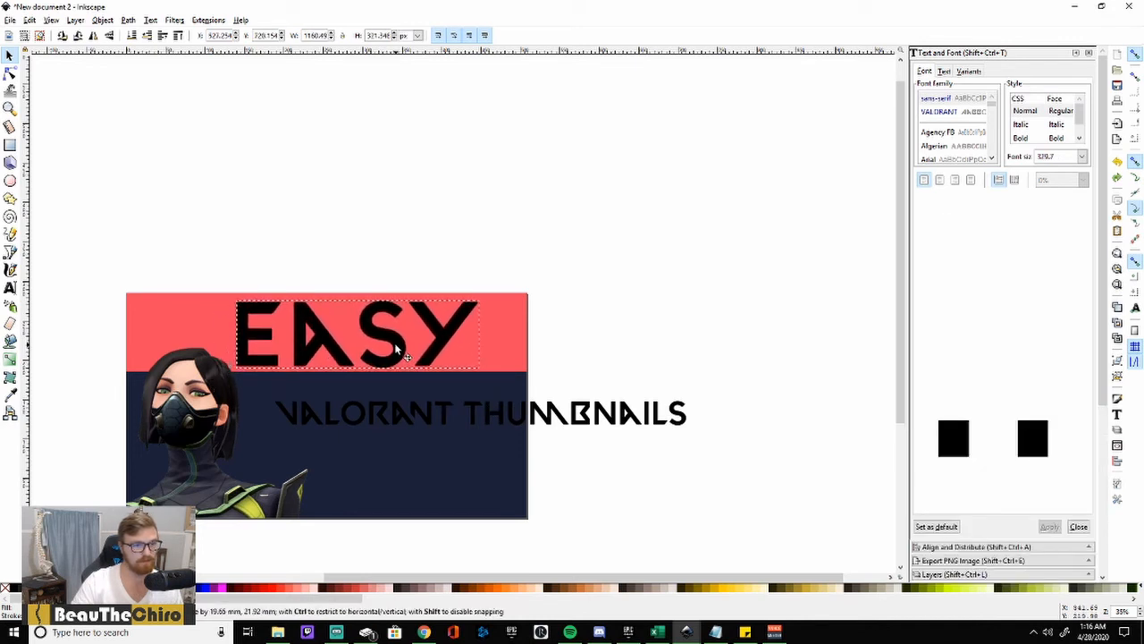
click(391, 270)
Step: Split the lower text into two lines, with "Valorant" above "Thumbnails"
click(374, 424)
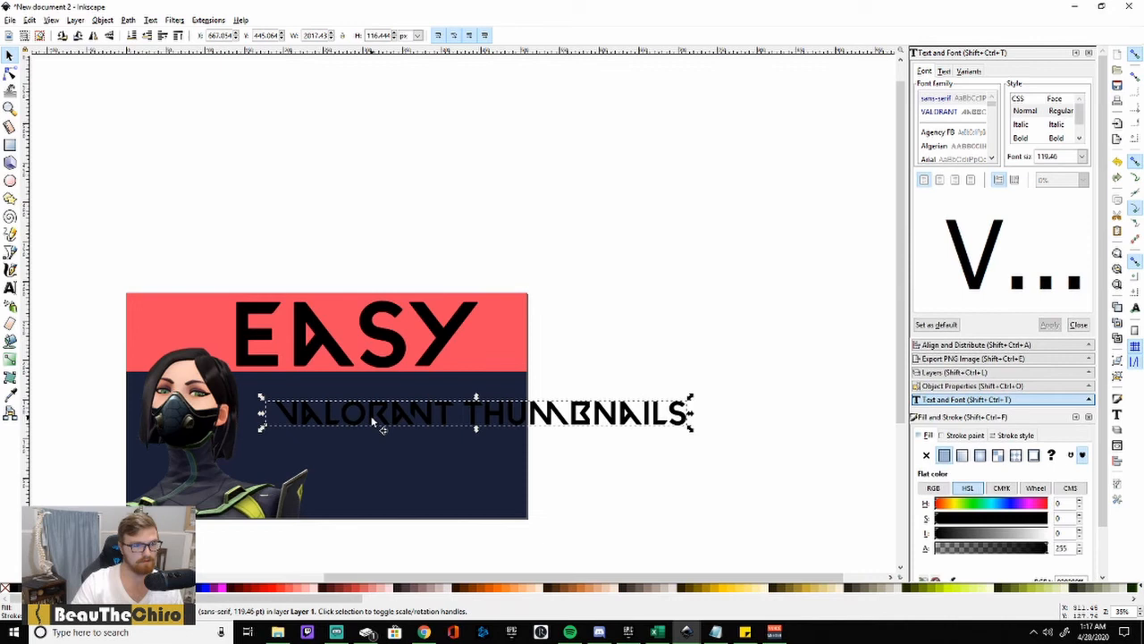
double_click(466, 415)
key(Return)
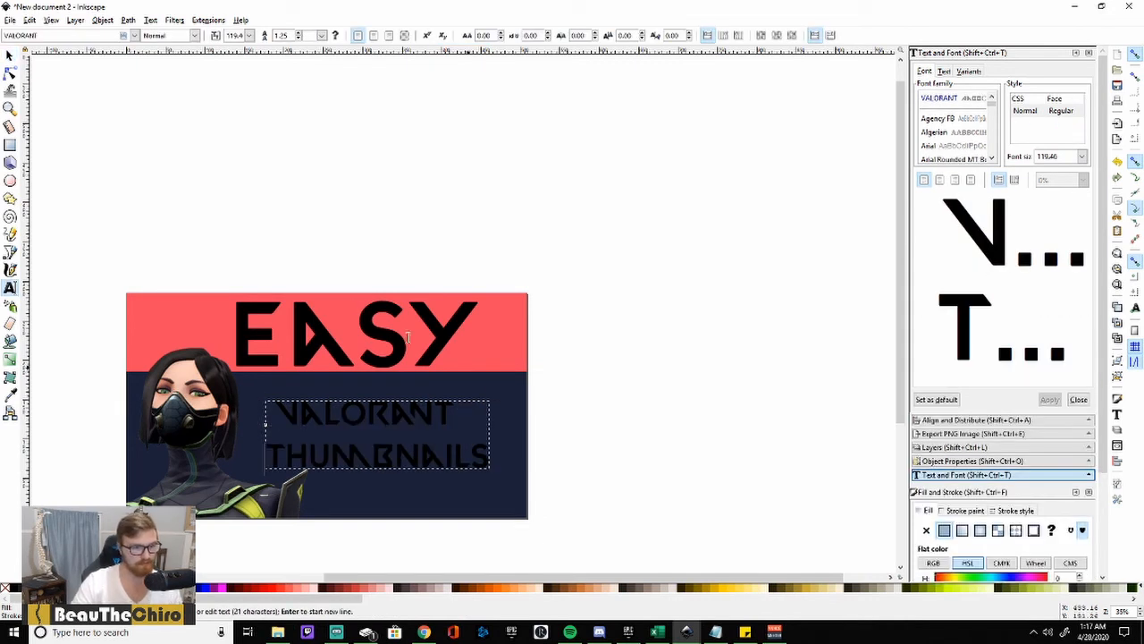
click(9, 55)
click(462, 286)
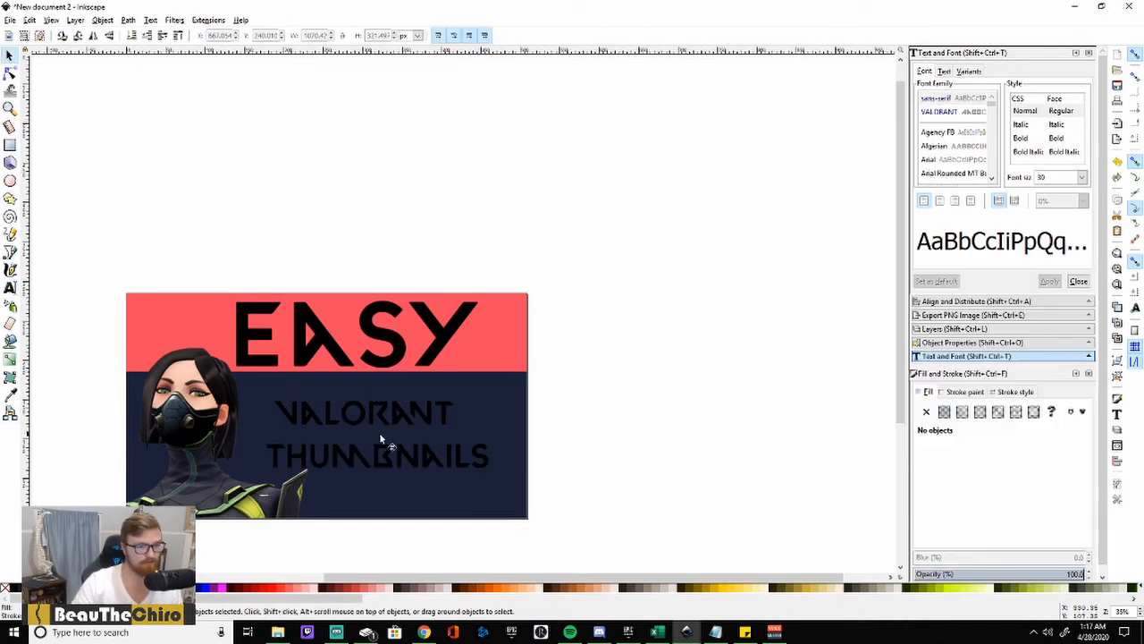
Step: Enlarge the two-line "Valorant Thumbnails" text to about 1357 px wide and 408 px high and place it beside Viper on the navy area
click(330, 462)
drag(496, 476, 582, 529)
drag(431, 483, 382, 459)
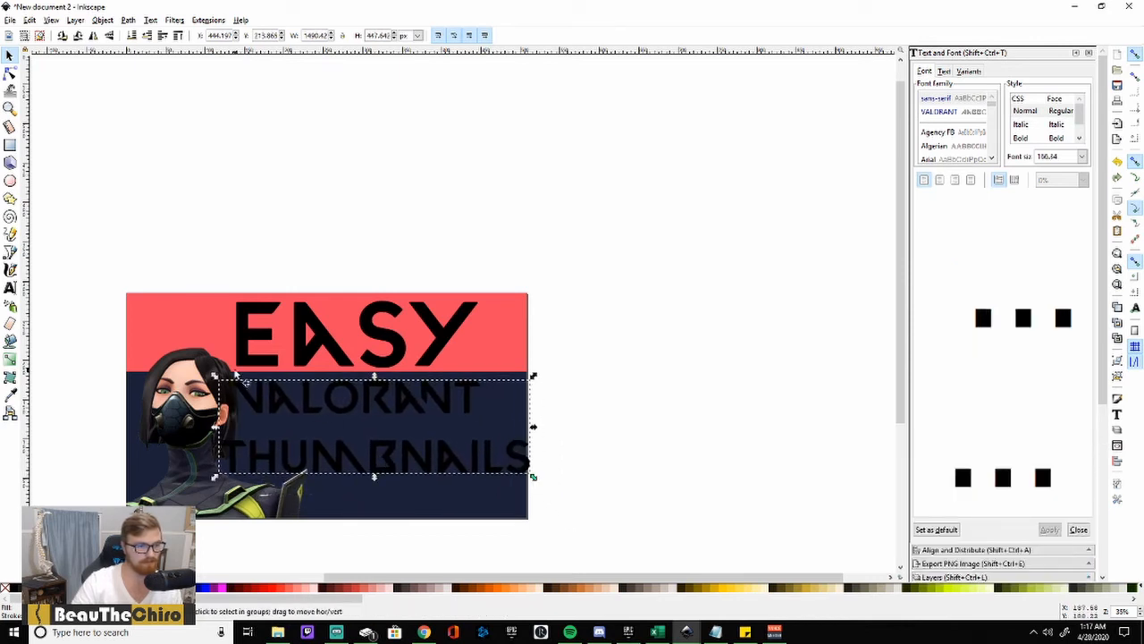
drag(217, 378, 227, 390)
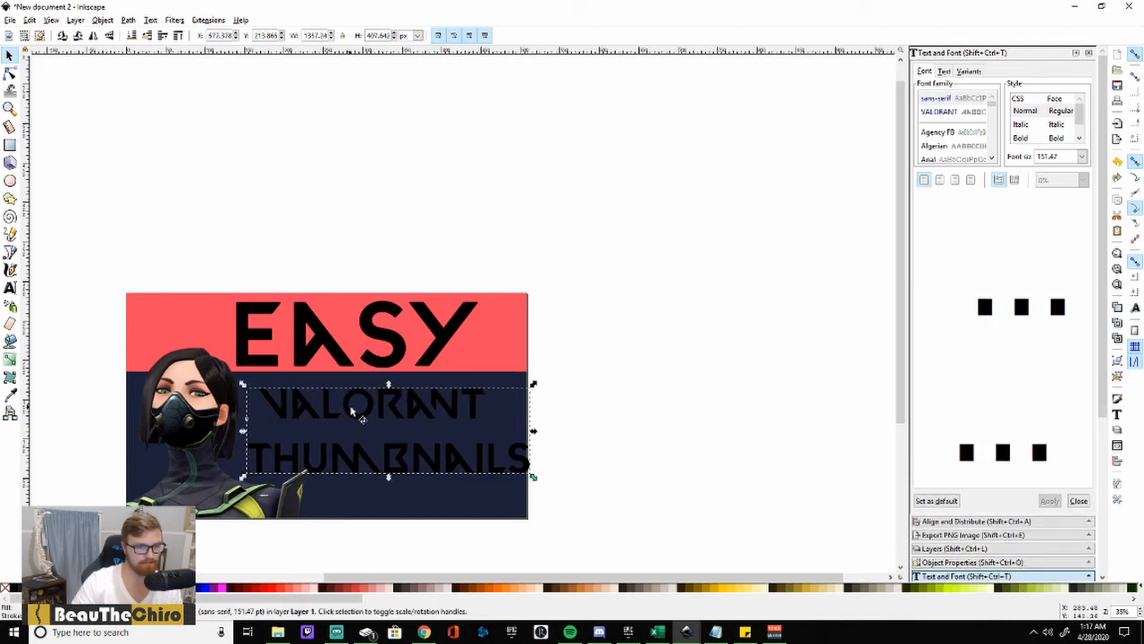
drag(353, 415, 330, 402)
click(361, 222)
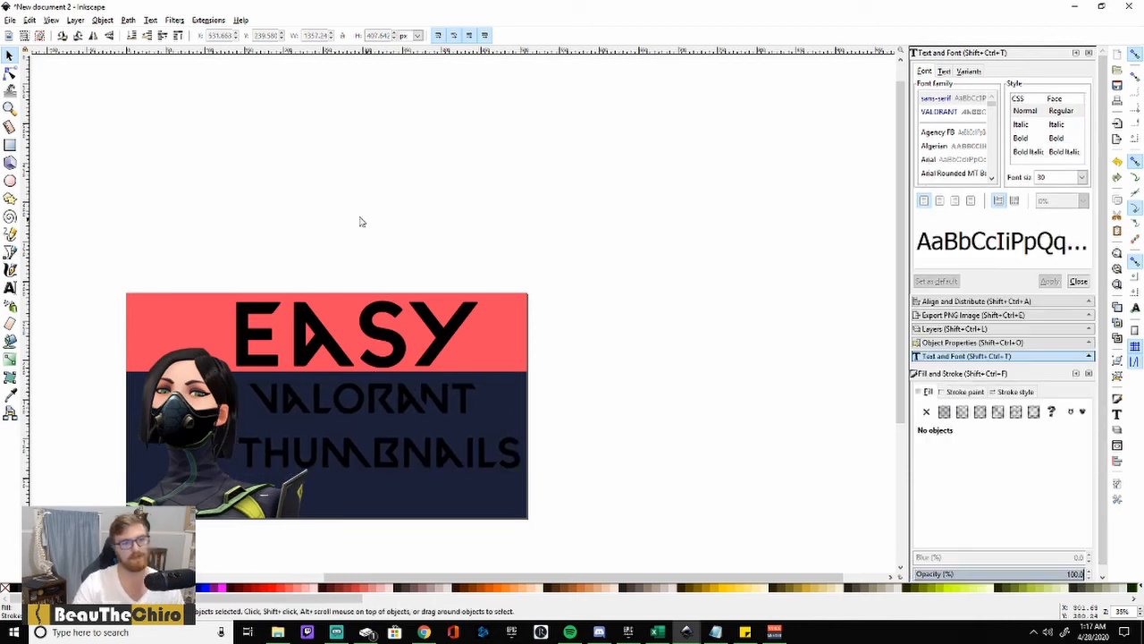
Step: Fill both the "Easy" text and the "Valorant Thumbnails" text with white
click(258, 335)
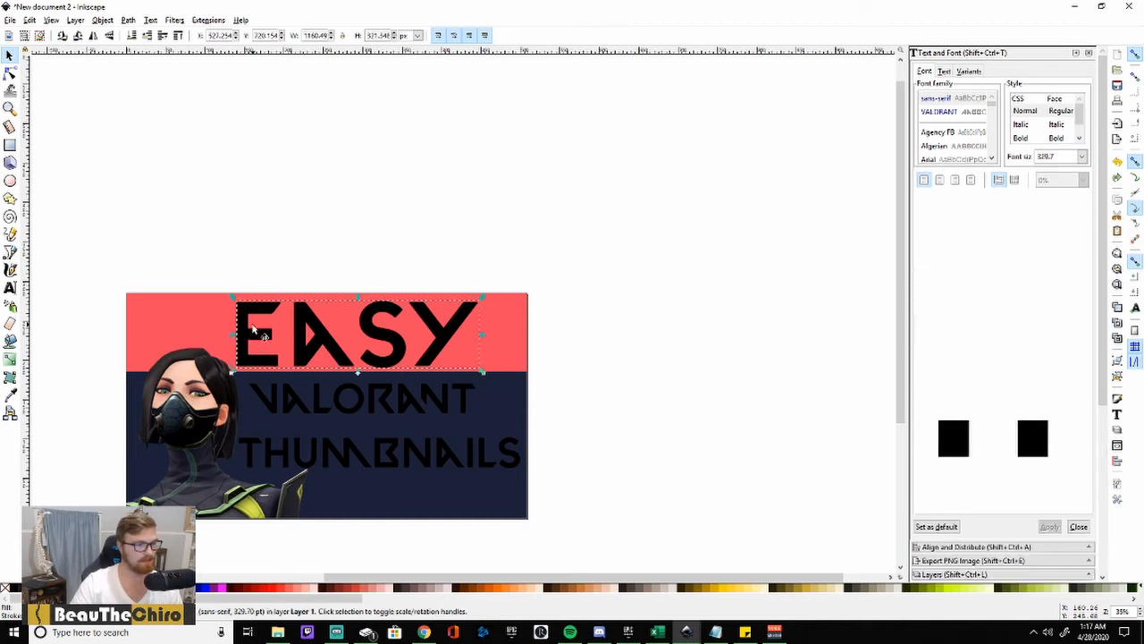
click(121, 587)
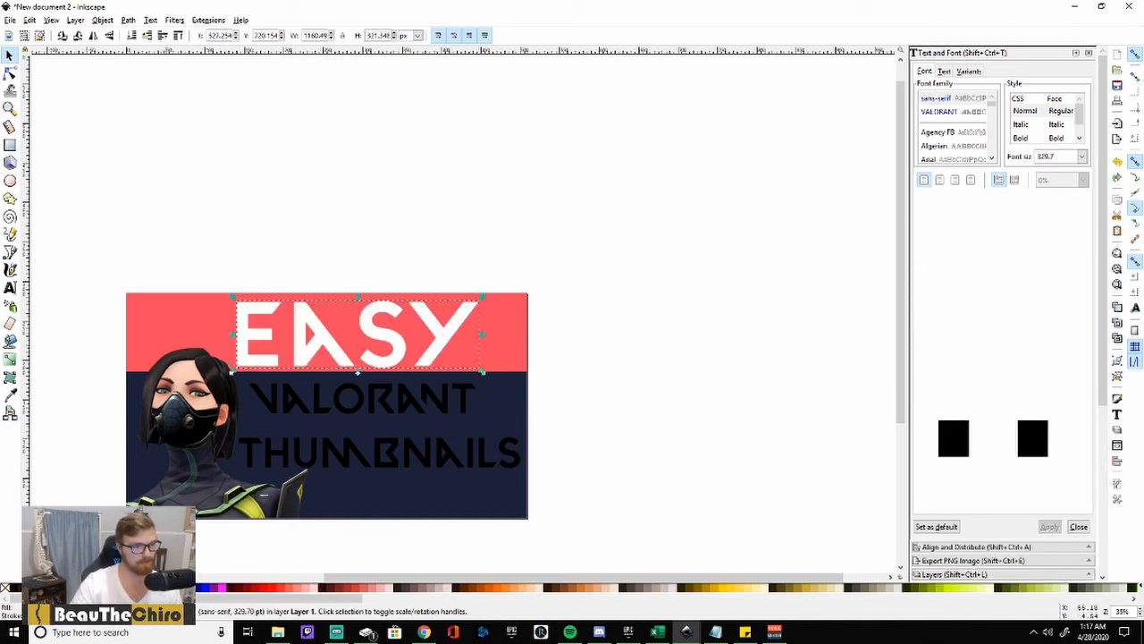
click(262, 404)
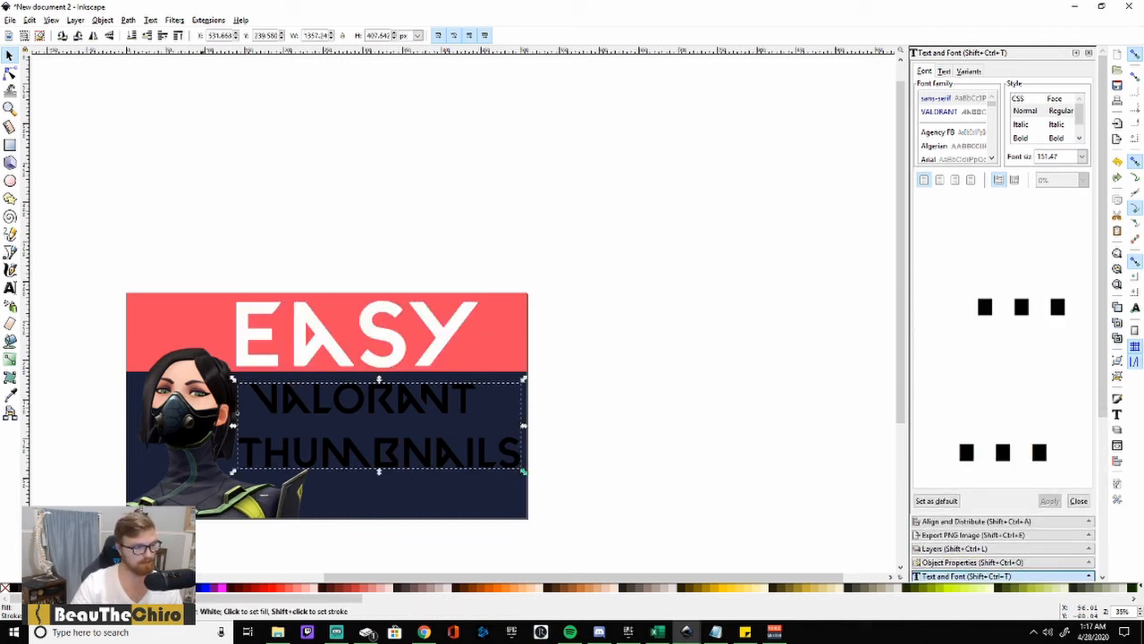
click(122, 587)
click(170, 238)
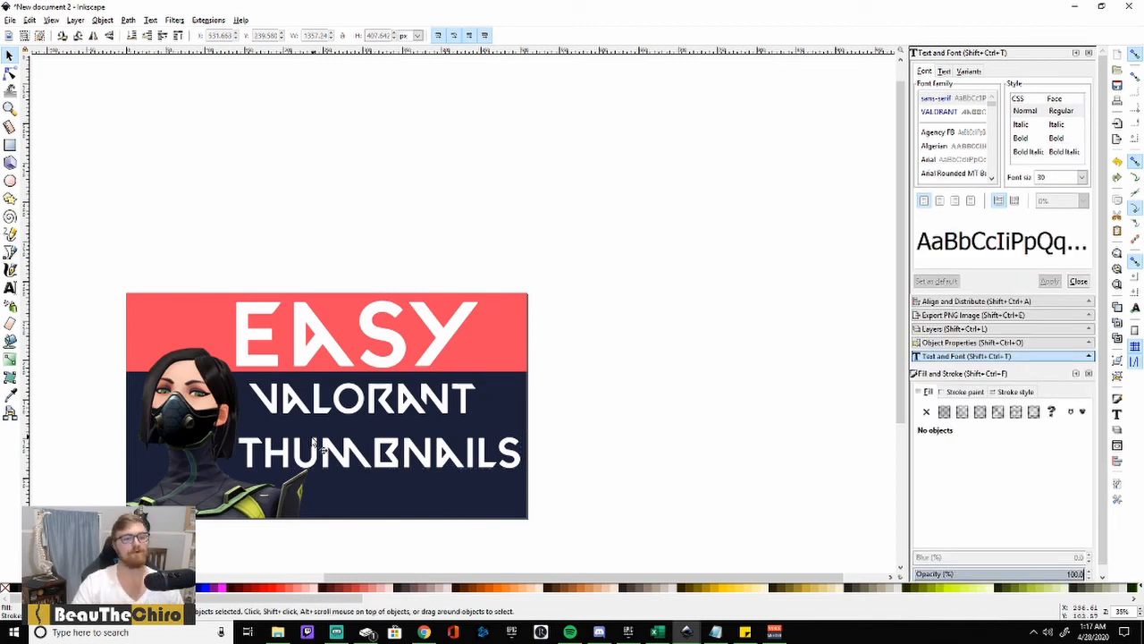
click(295, 407)
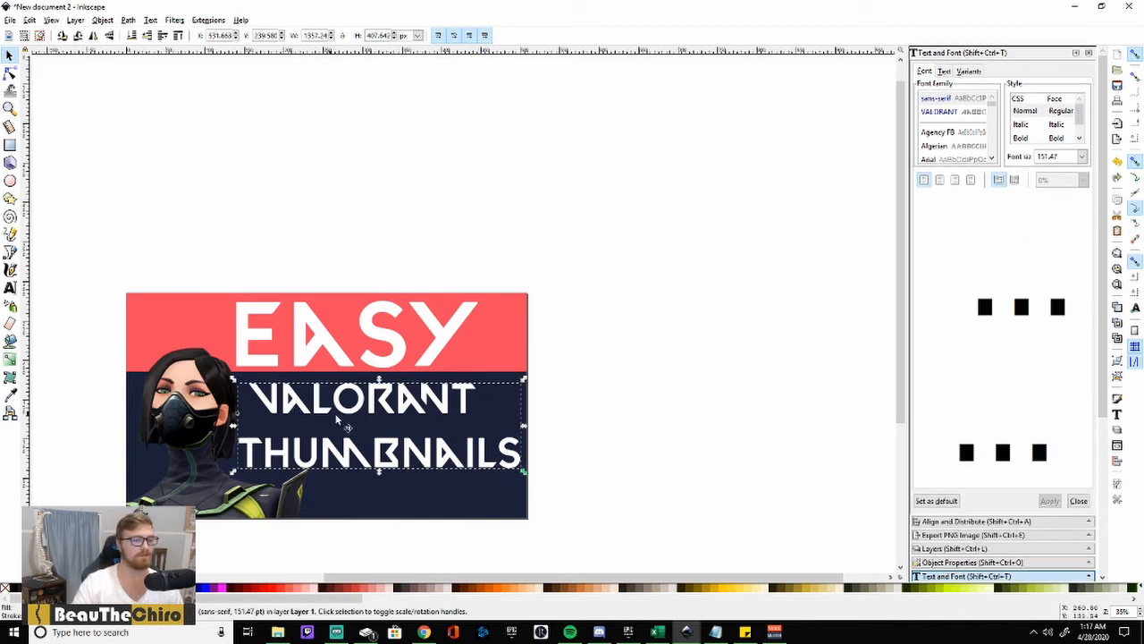
click(620, 315)
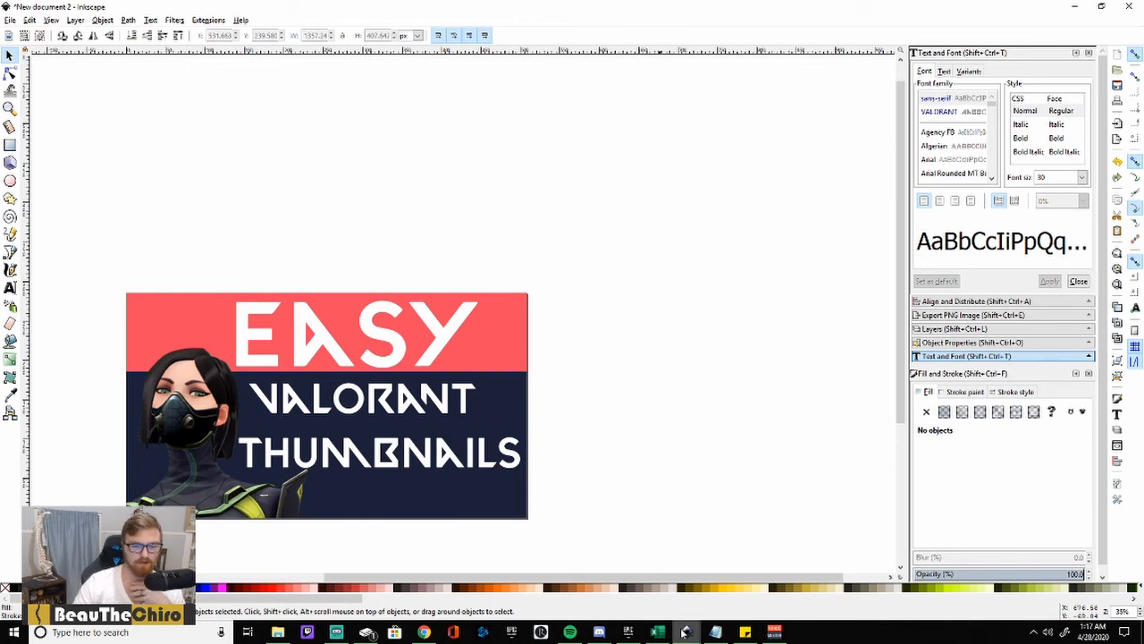
Step: Switch to the thumbnail template.svg document and examine the sample Viper thumbnails close up
mouse_move(687, 633)
click(690, 581)
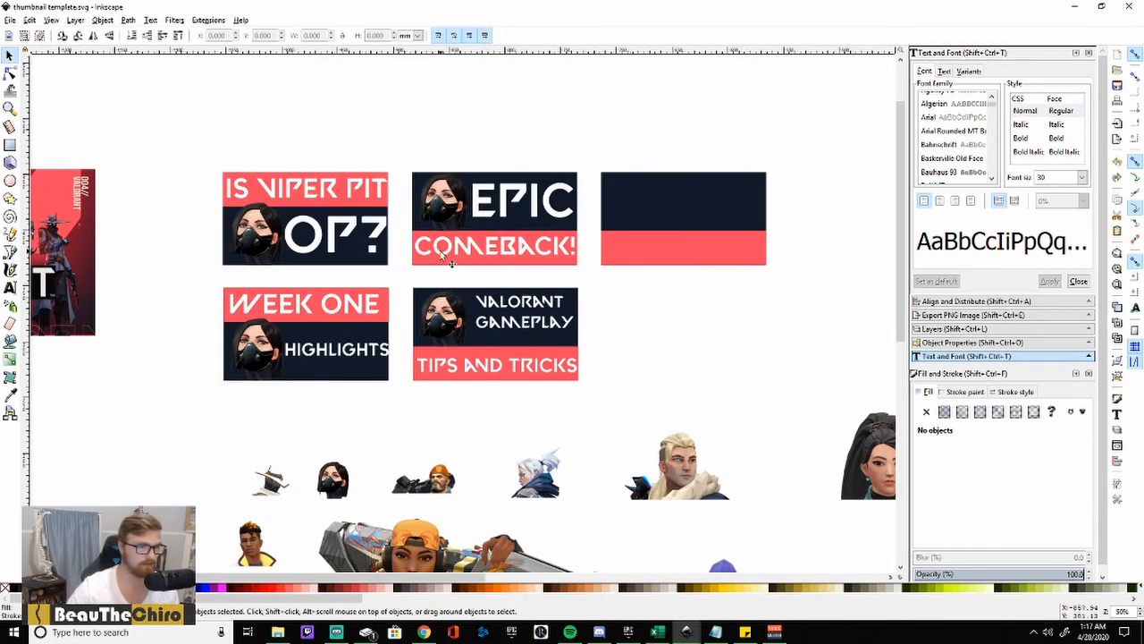
scroll(342, 226, up, 2)
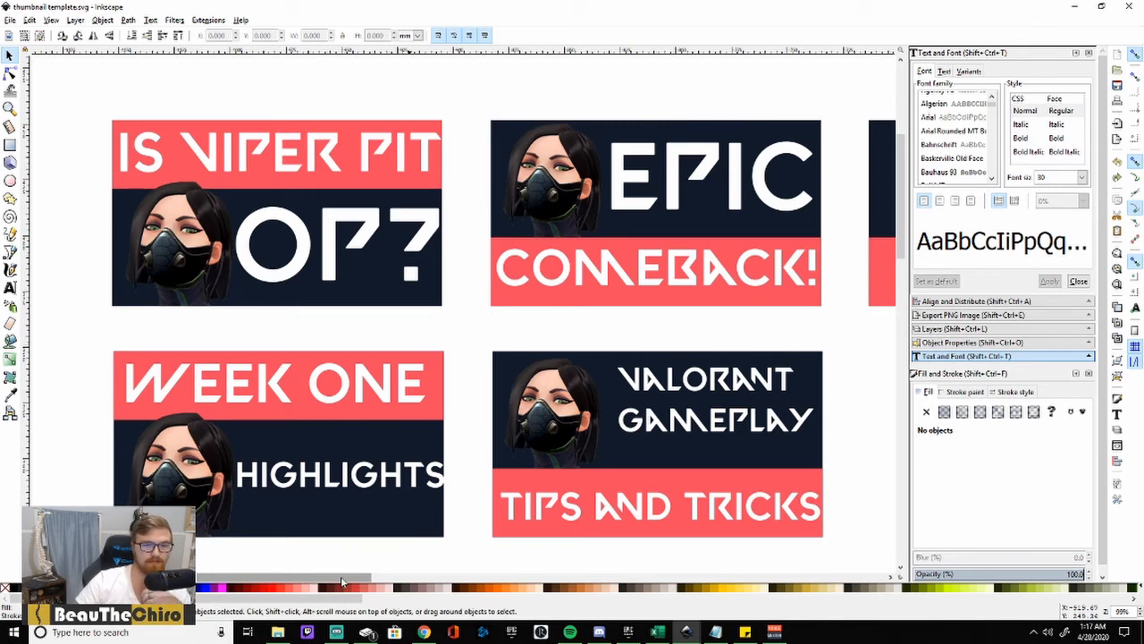
mouse_move(346, 583)
mouse_down()
mouse_move(421, 583)
mouse_move(363, 590)
mouse_up()
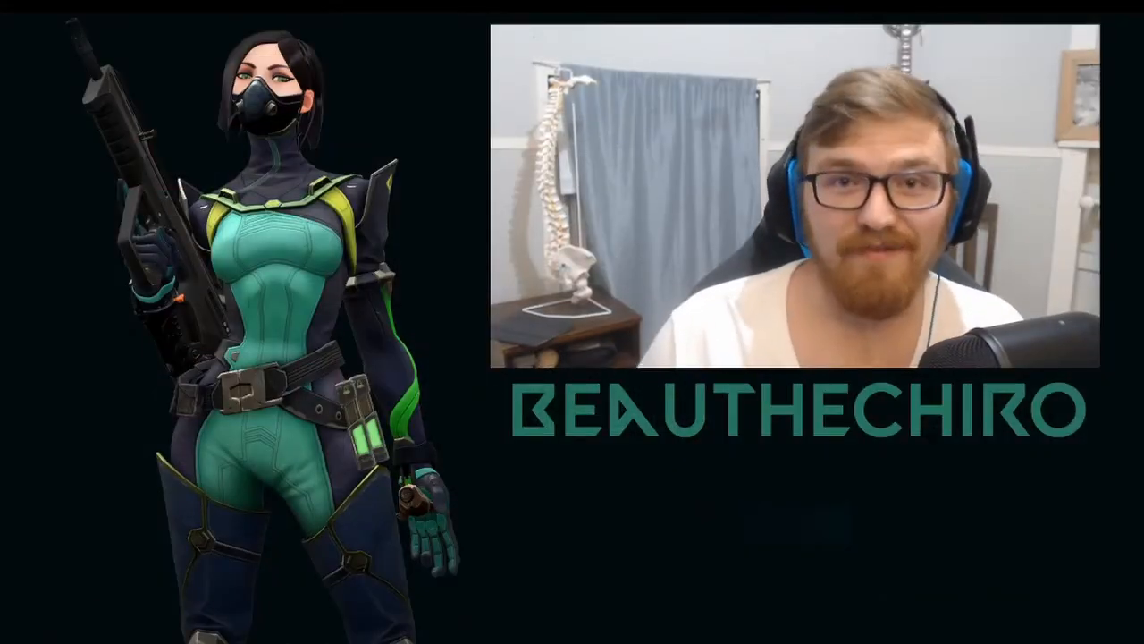